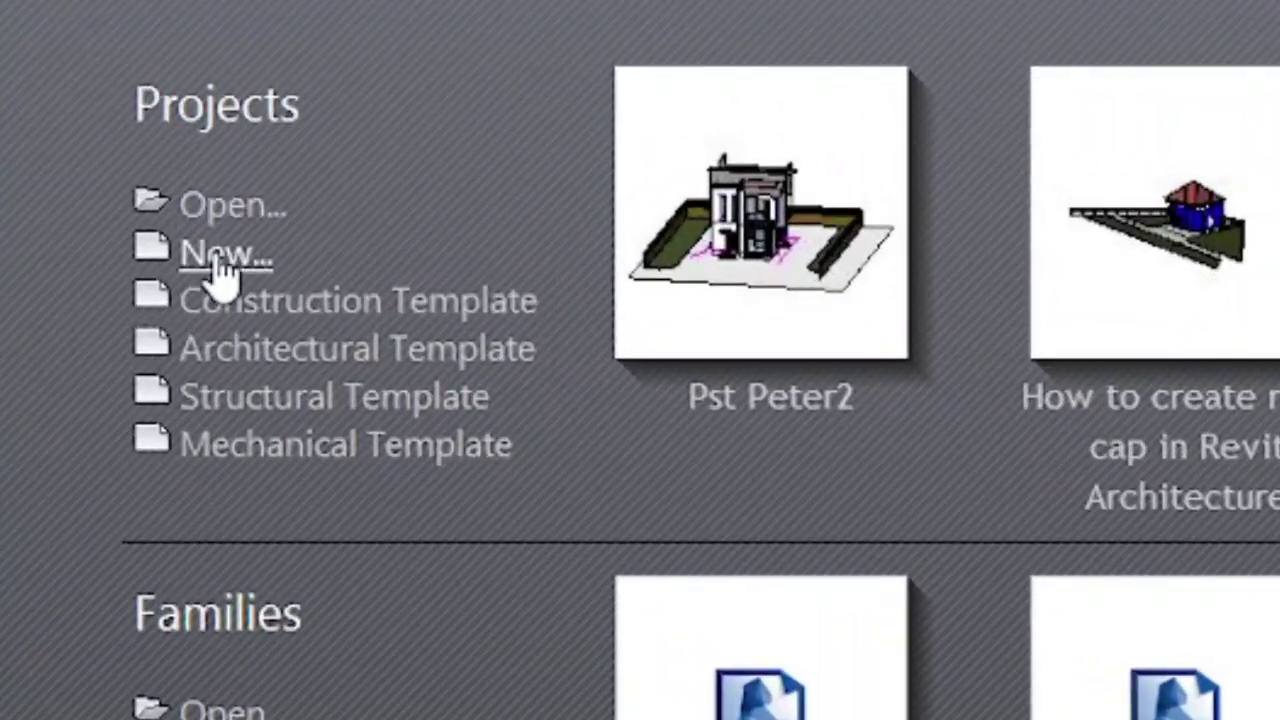
- Start a new Project from the Architectural Template, opening Project2 at its Level 1 plan
{"action": "left_click", "coordinate": [221, 256]}
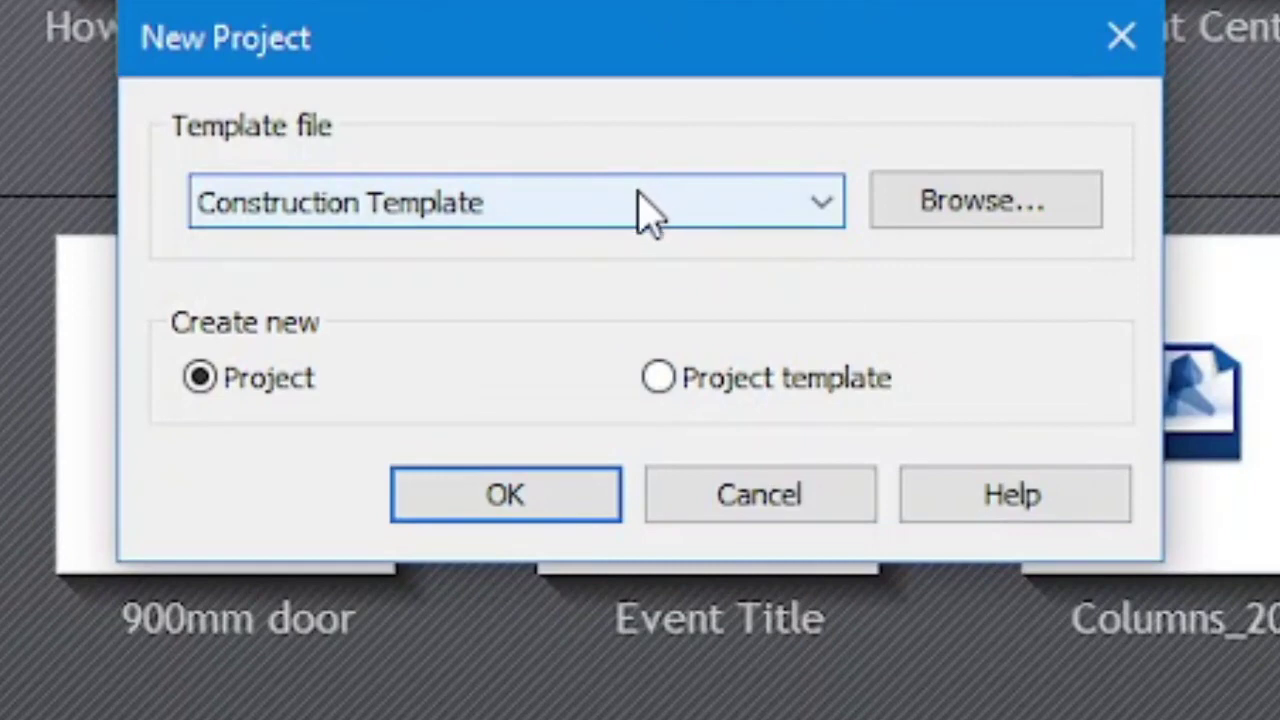
{"action": "left_click", "coordinate": [641, 195]}
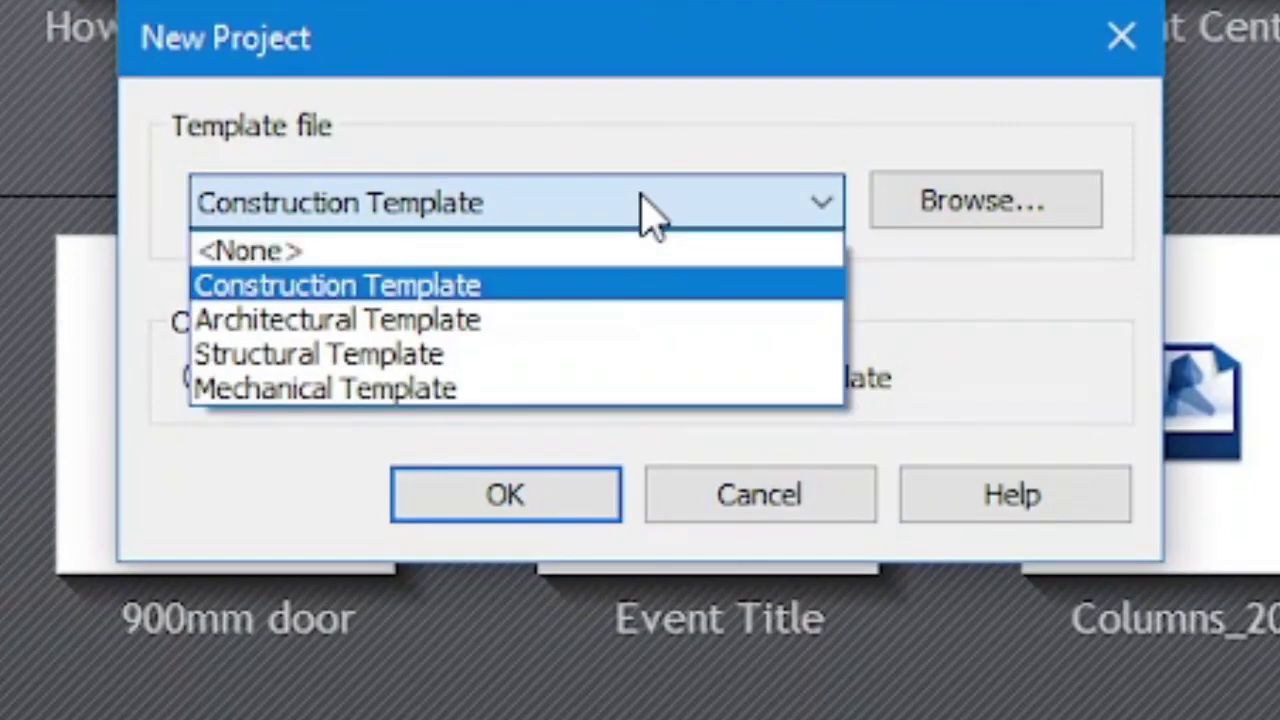
{"action": "left_click", "coordinate": [400, 326]}
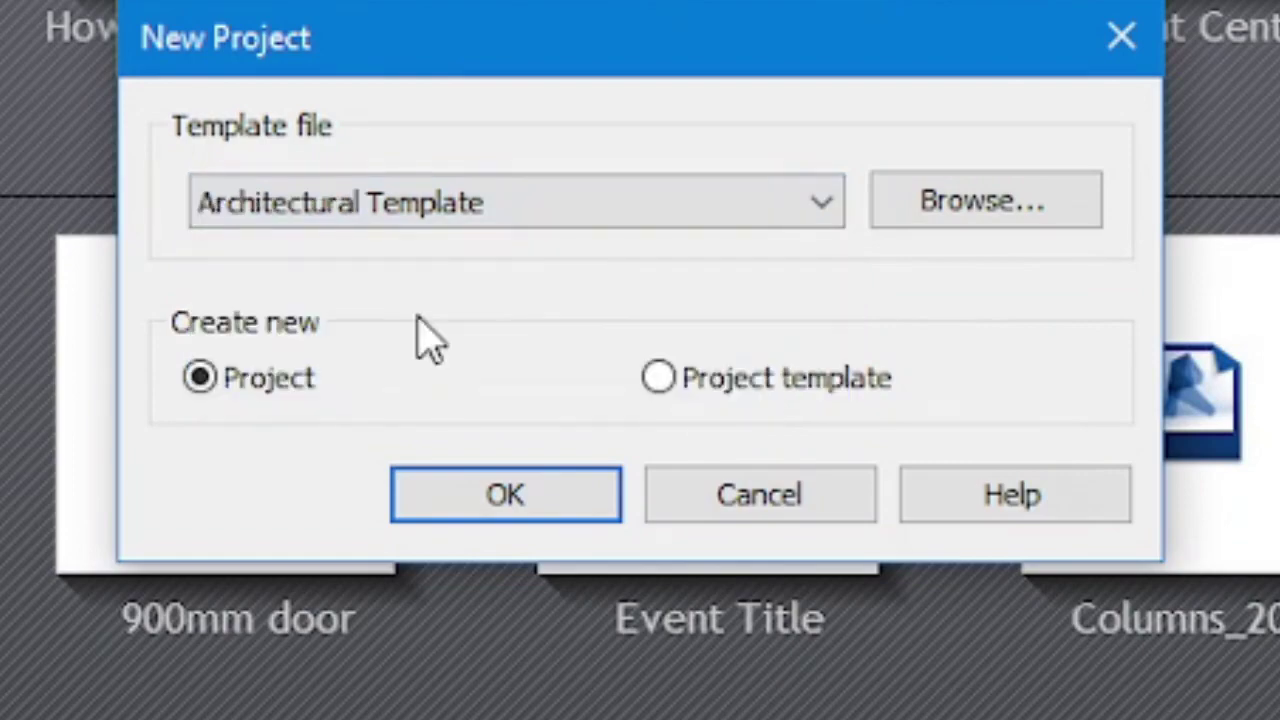
{"action": "left_click", "coordinate": [525, 508]}
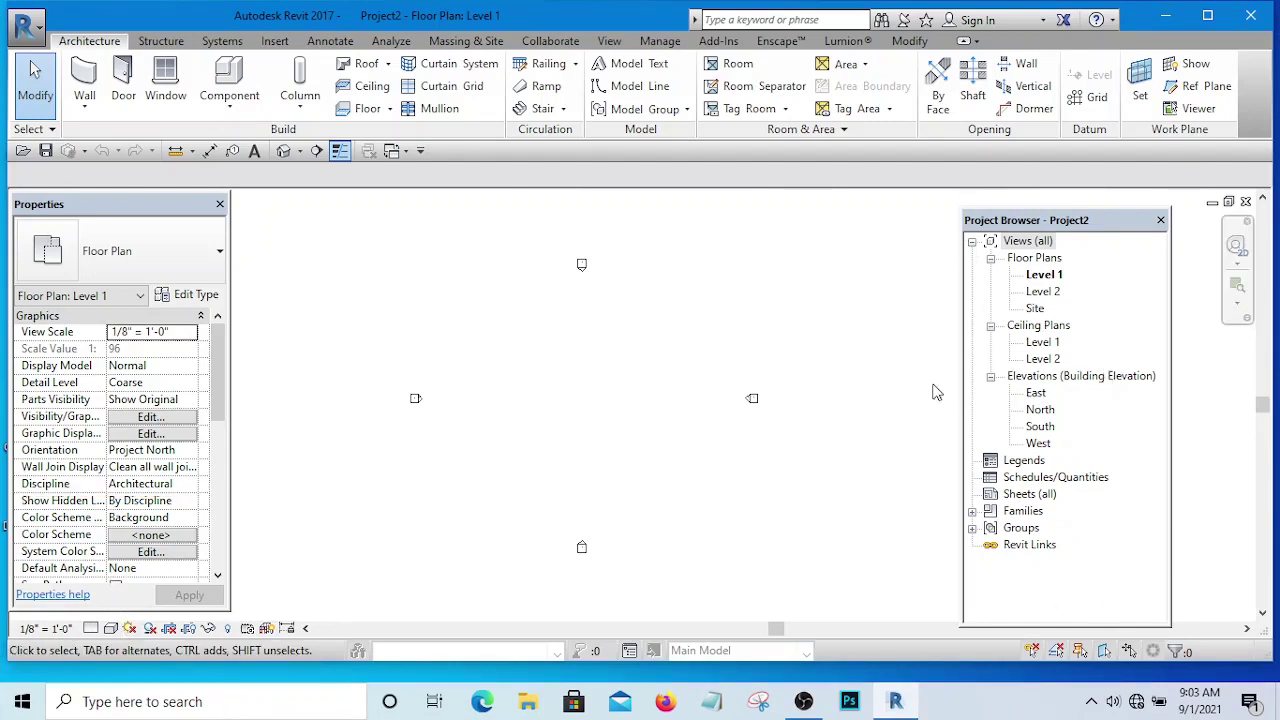
{"action": "scroll", "coordinate": [647, 302], "scroll_direction": "down", "scroll_amount": 1}
{"action": "scroll", "coordinate": [666, 354], "scroll_direction": "up", "scroll_amount": 3}
{"action": "middle_click_drag", "start_coordinate": [666, 354], "coordinate": [655, 392]}
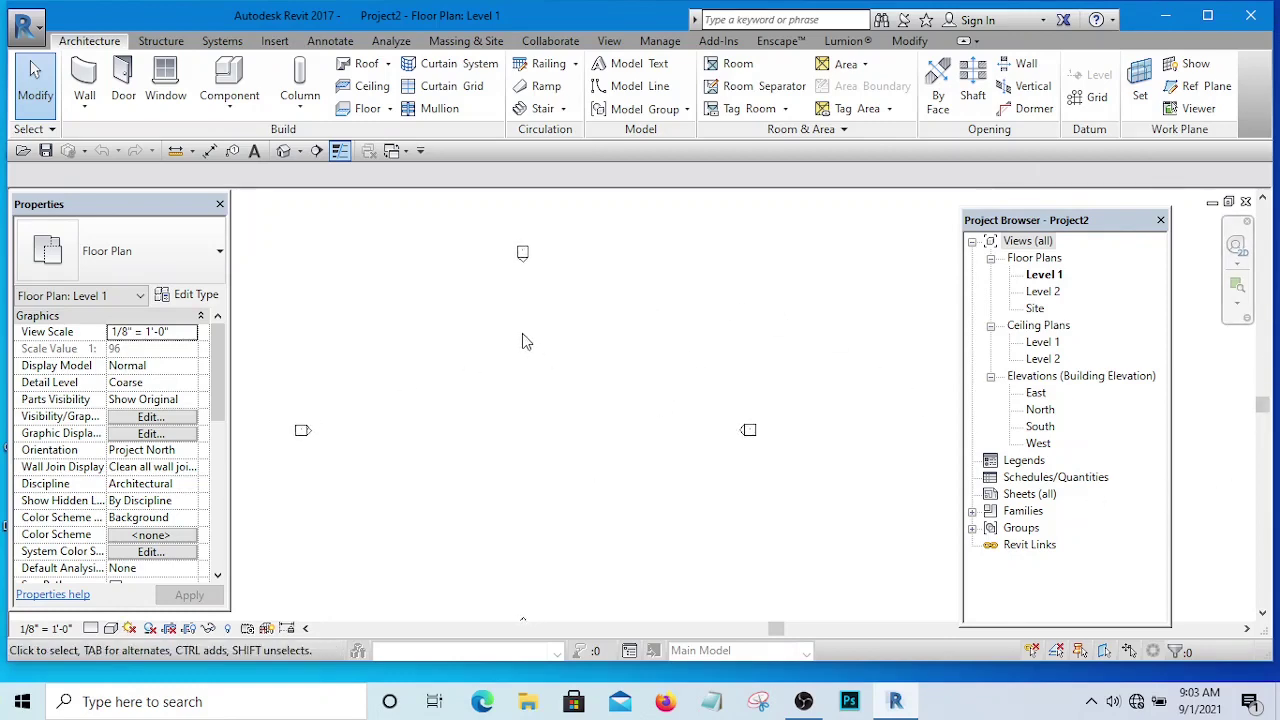
{"action": "scroll", "coordinate": [523, 335], "scroll_direction": "down", "scroll_amount": 1}
{"action": "scroll", "coordinate": [560, 378], "scroll_direction": "up", "scroll_amount": 2}
{"action": "middle_click_drag", "start_coordinate": [591, 345], "coordinate": [590, 382]}
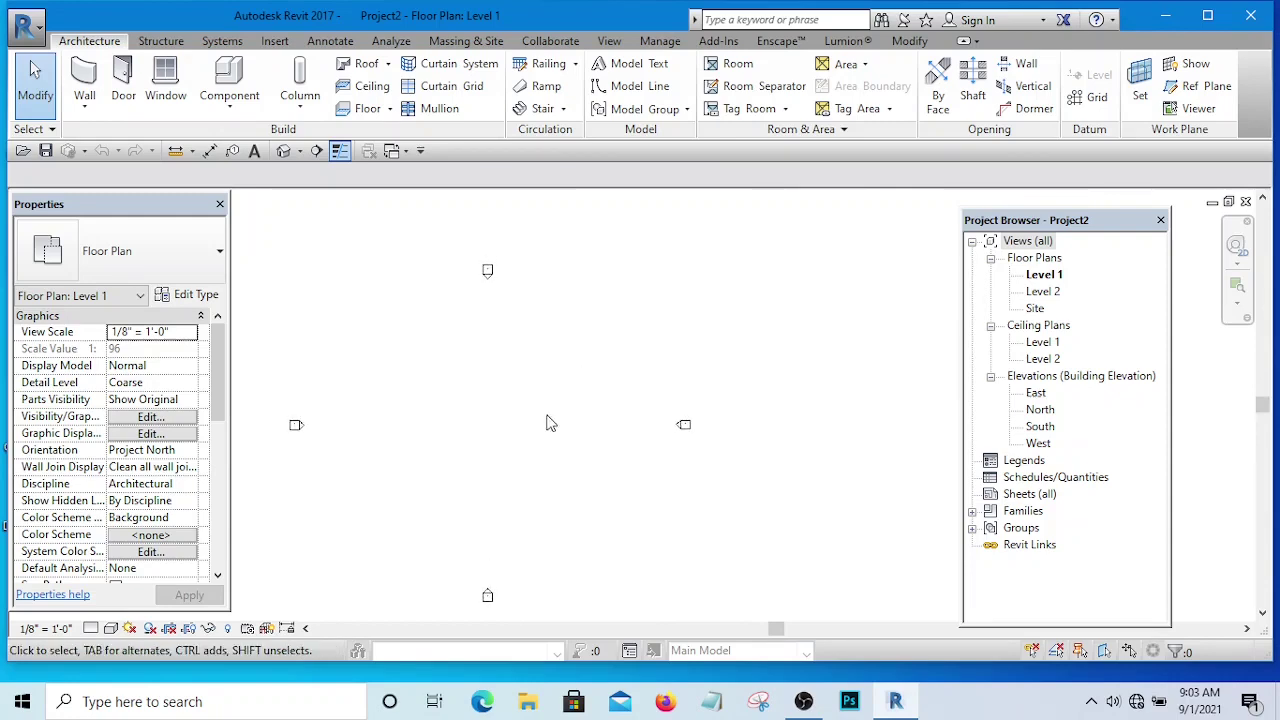
{"action": "middle_click_drag", "start_coordinate": [547, 423], "coordinate": [595, 388]}
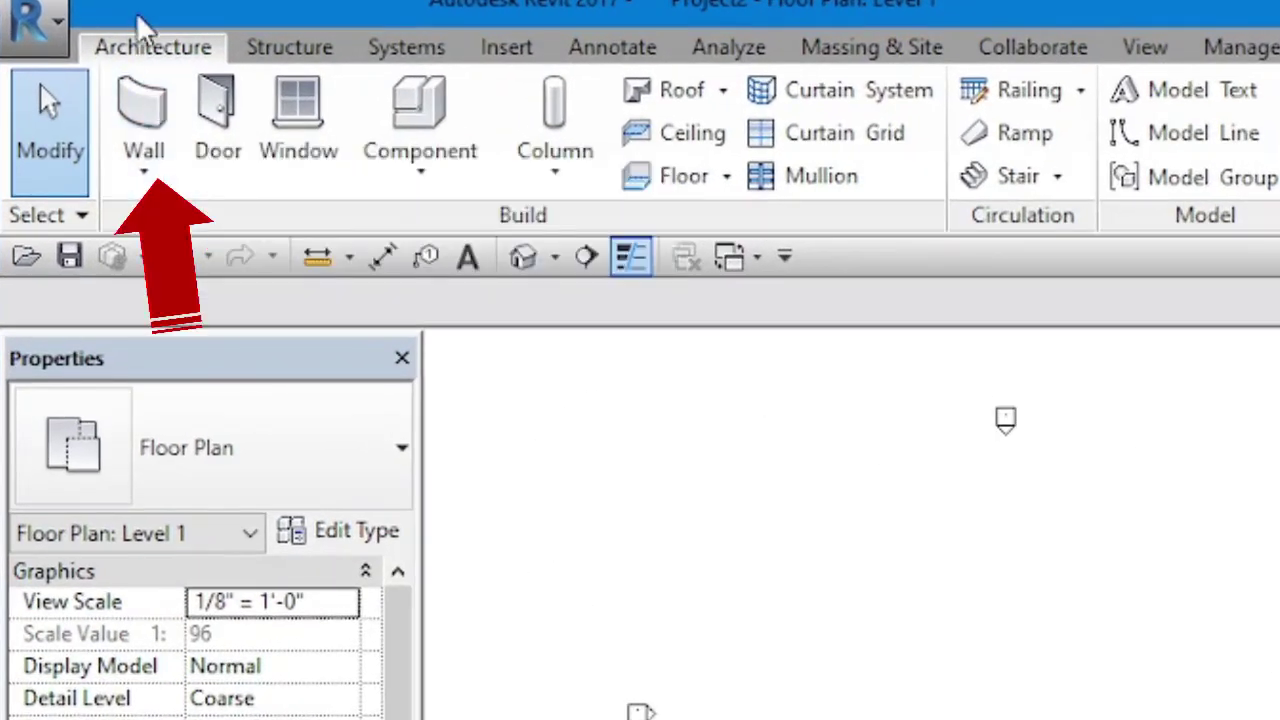
- Chain four Generic 8" walls into a 66'-0" by 53'-6" rectangle, then end the wall tool
{"action": "left_click", "coordinate": [157, 130]}
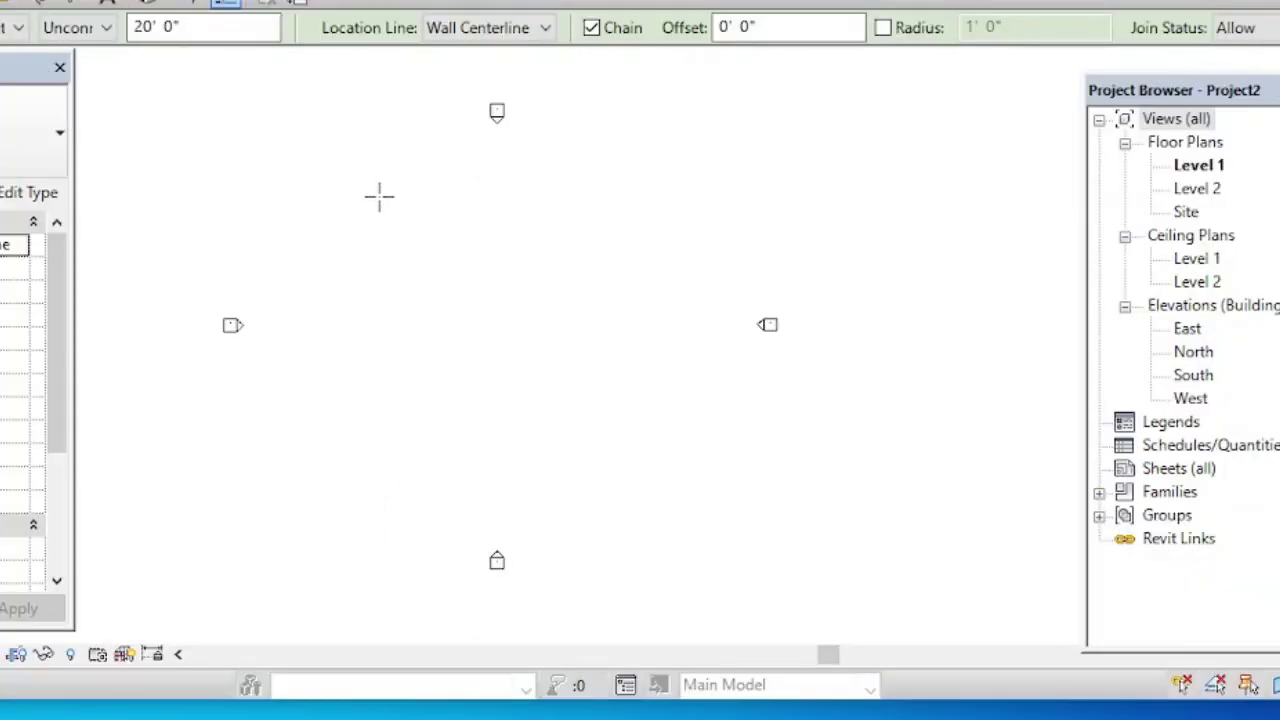
{"action": "left_click", "coordinate": [375, 474]}
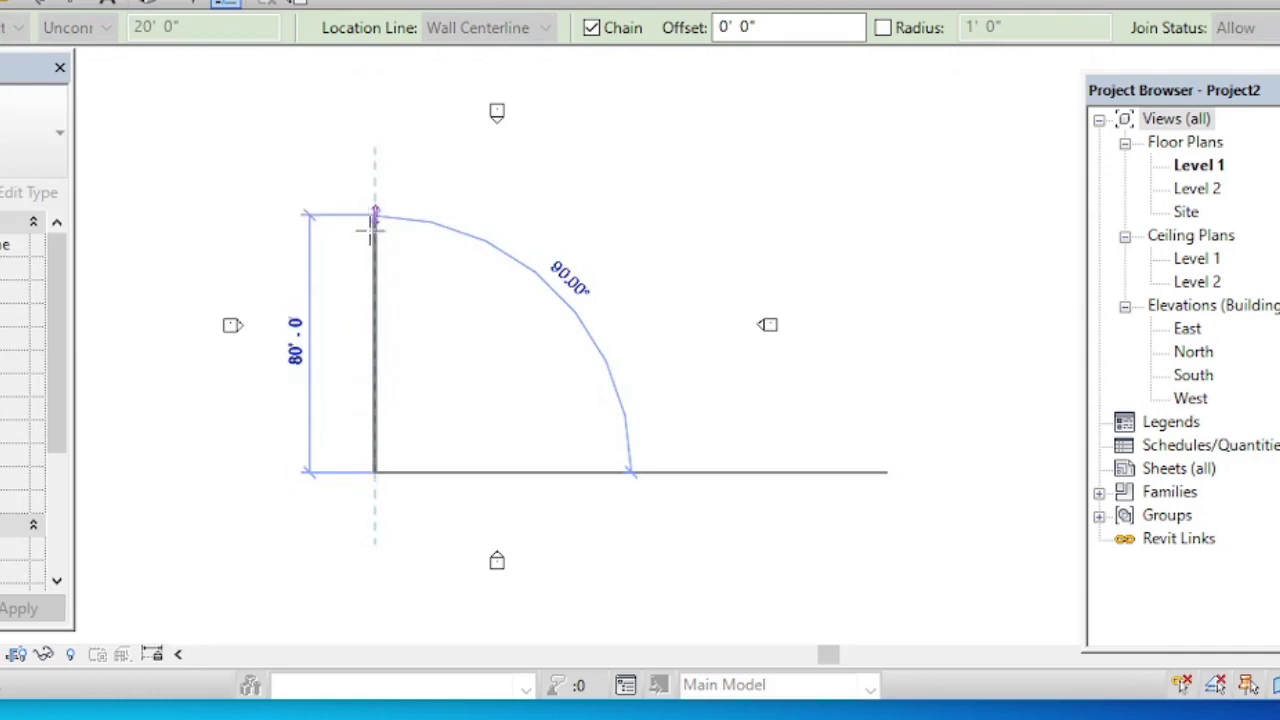
{"action": "scroll", "coordinate": [372, 250], "scroll_direction": "up", "scroll_amount": 2}
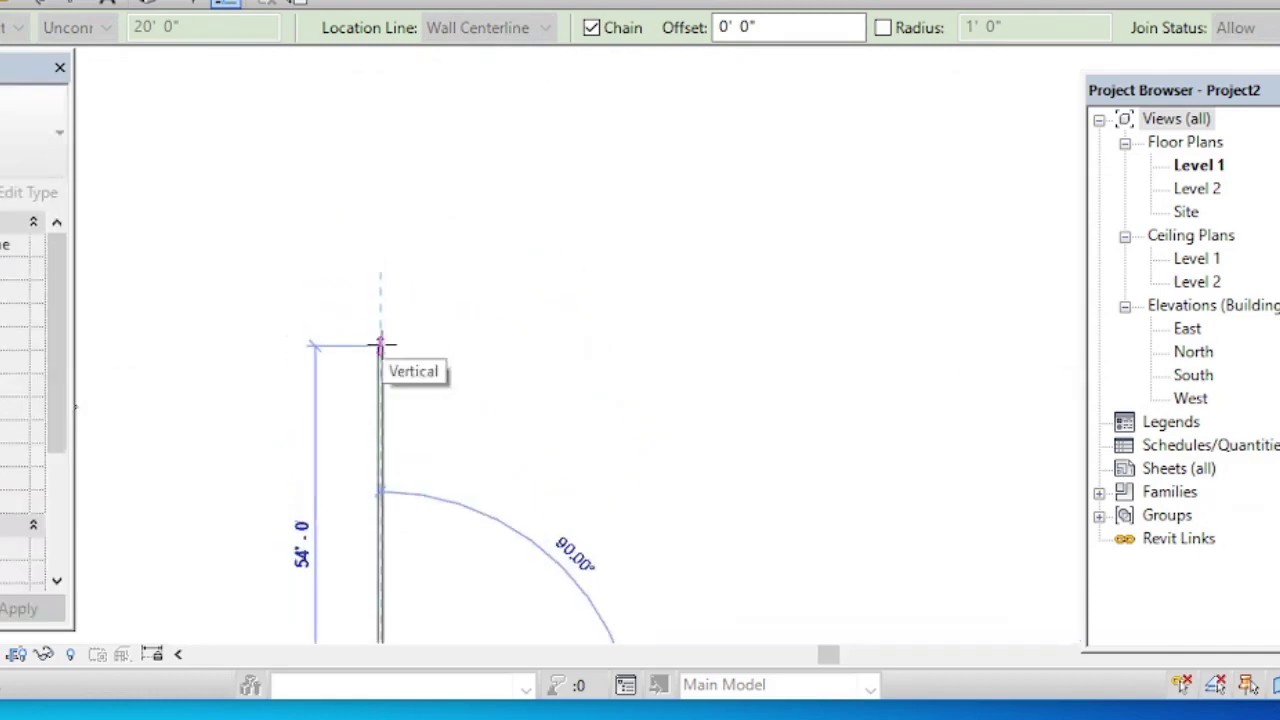
{"action": "left_click", "coordinate": [380, 349]}
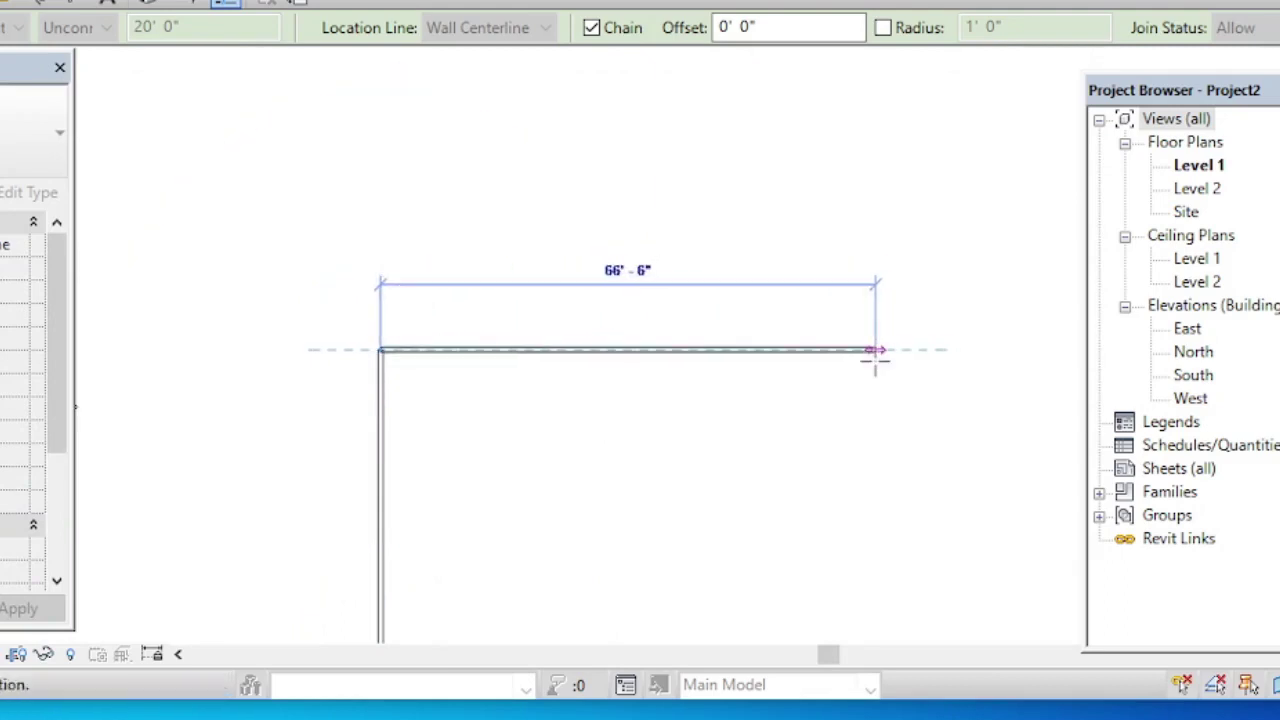
{"action": "left_click", "coordinate": [871, 350]}
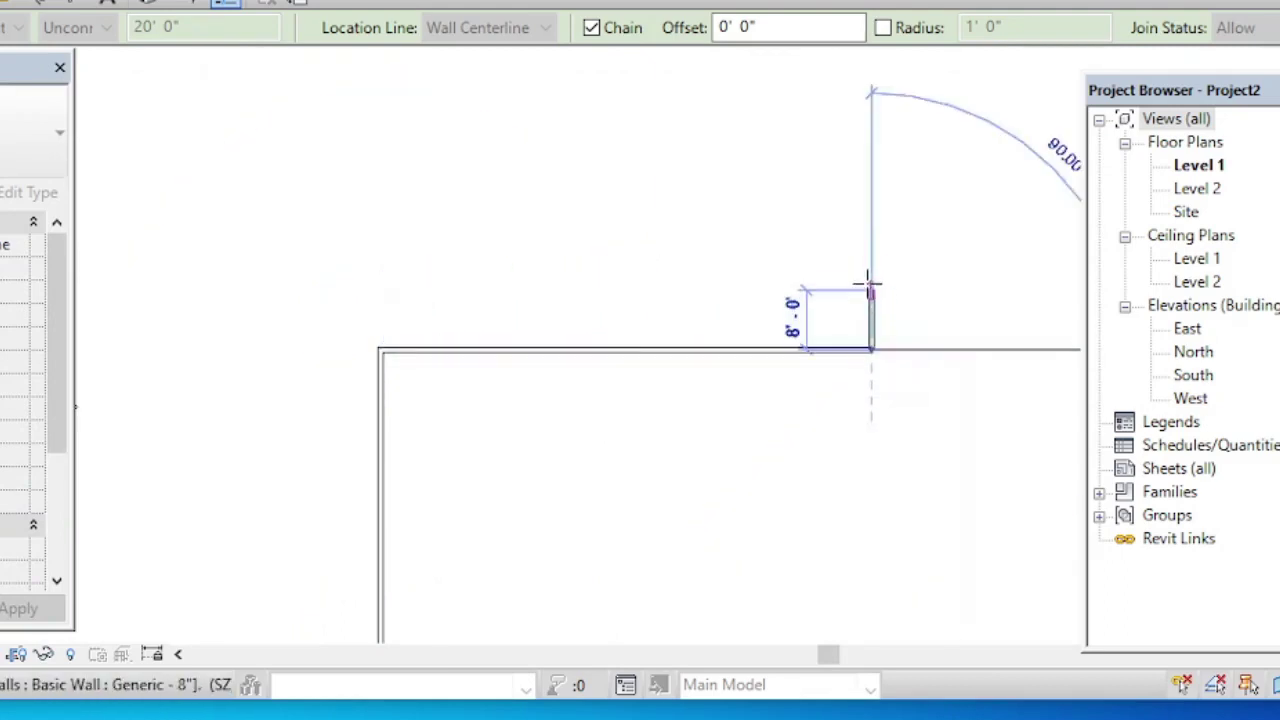
{"action": "scroll", "coordinate": [871, 277], "scroll_direction": "down", "scroll_amount": 2}
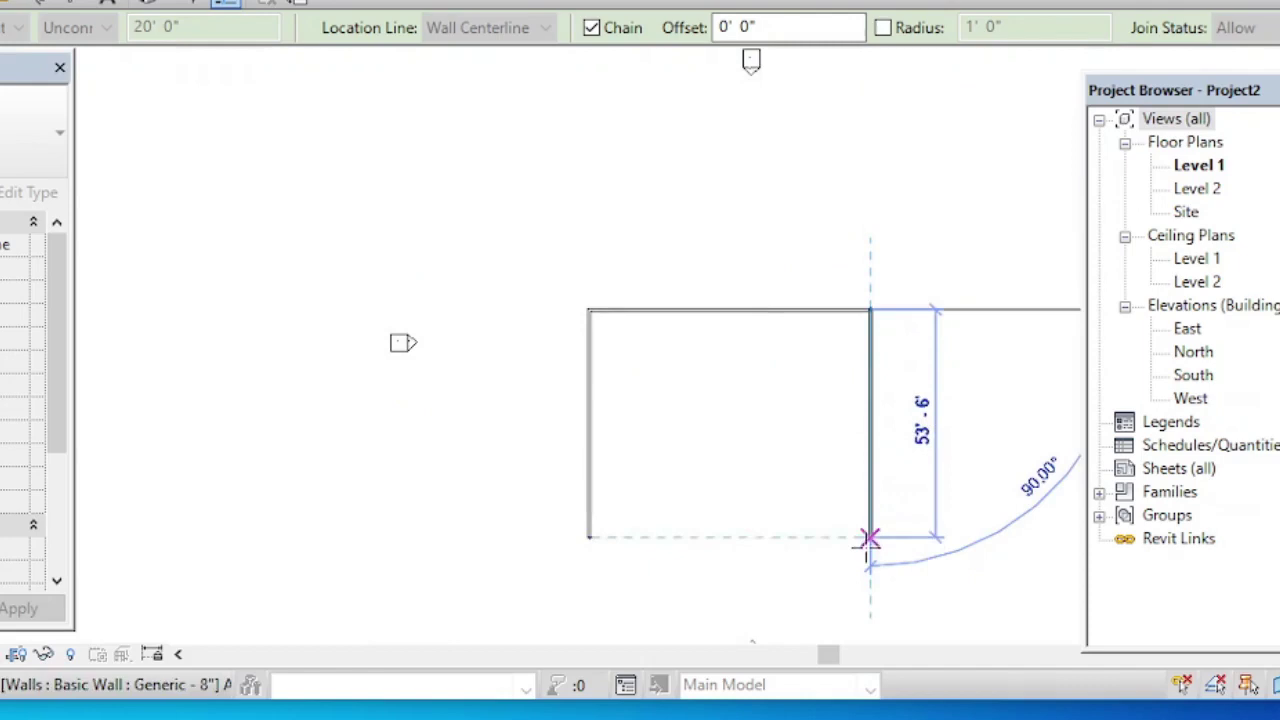
{"action": "left_click", "coordinate": [869, 537]}
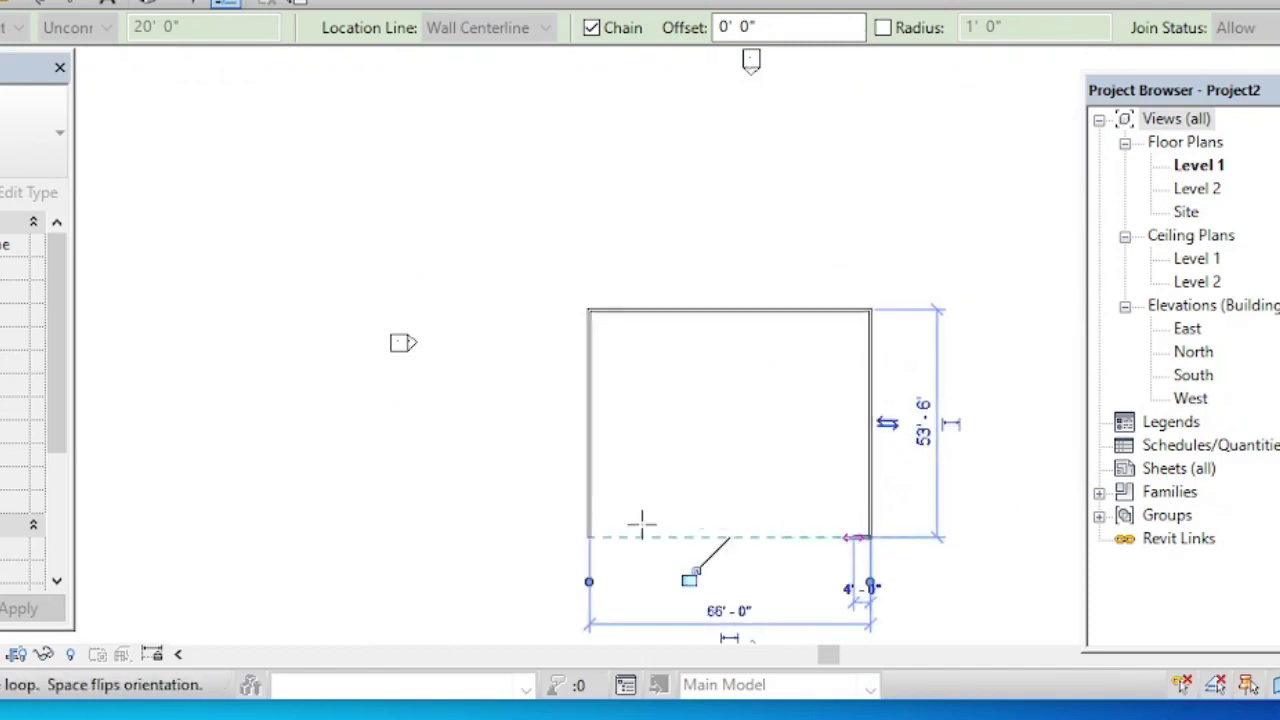
{"action": "left_click", "coordinate": [588, 537]}
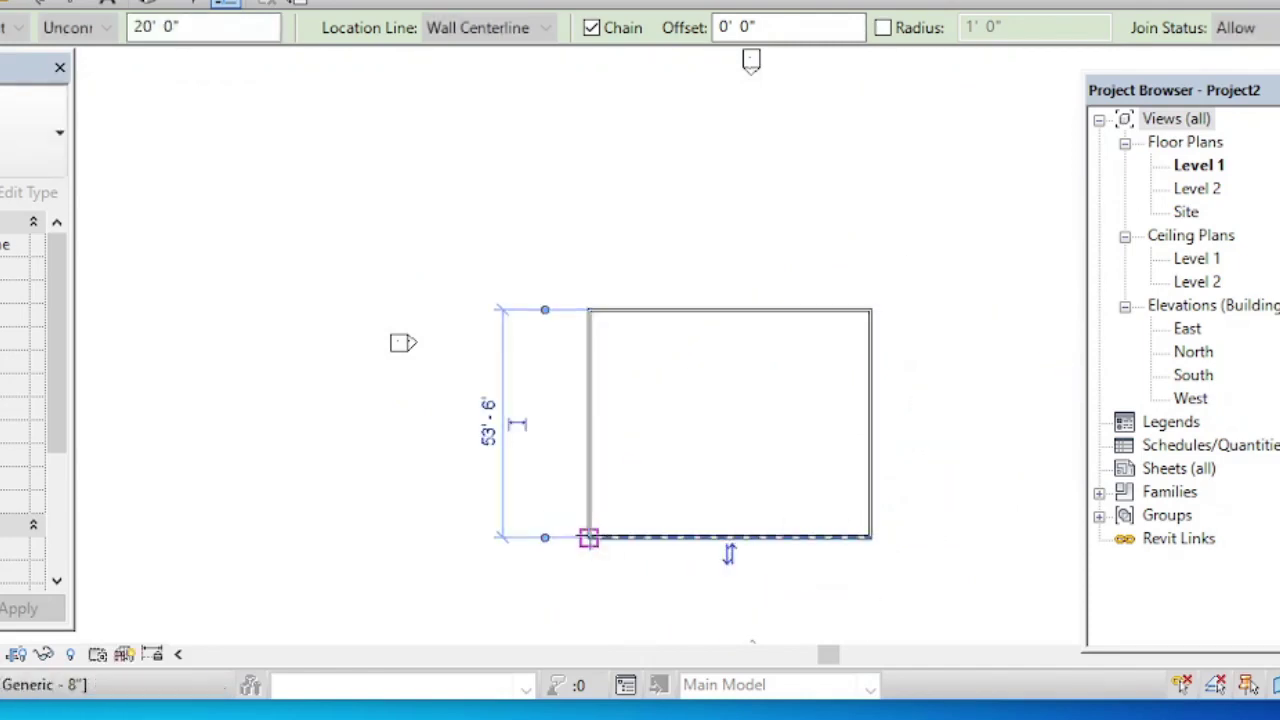
{"action": "right_click", "coordinate": [695, 265]}
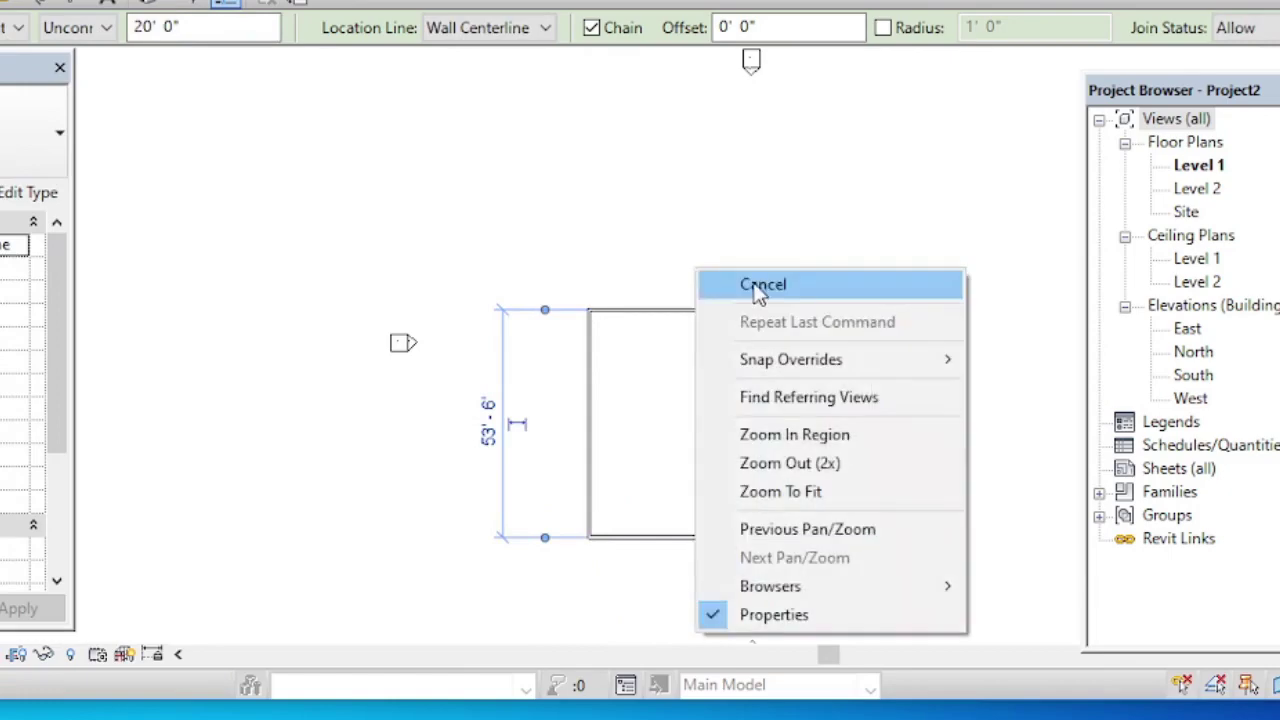
{"action": "left_click", "coordinate": [716, 288]}
{"action": "scroll", "coordinate": [588, 345], "scroll_direction": "up", "scroll_amount": 3}
{"action": "scroll", "coordinate": [588, 345], "scroll_direction": "up", "scroll_amount": 5}
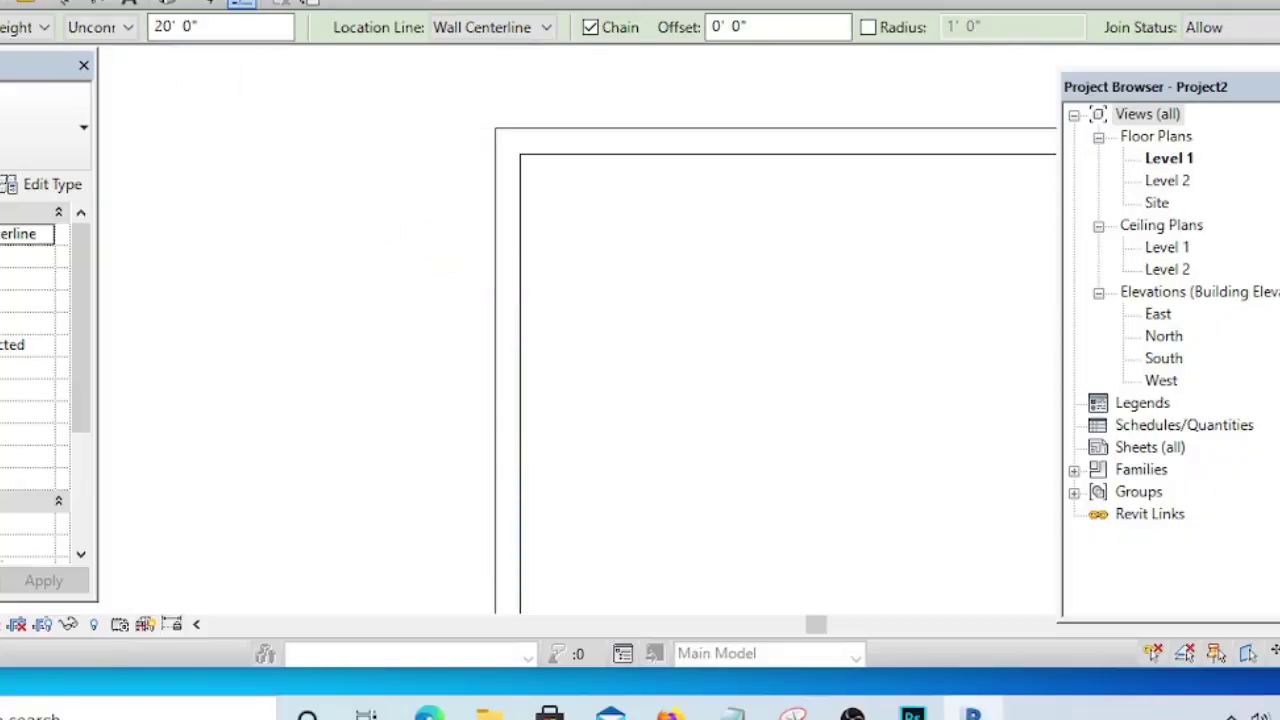
- Cancel a stray wall, then select and delete the four walls of the rectangle
{"action": "key", "text": "Escape"}
{"action": "key", "text": "Escape"}
{"action": "scroll", "coordinate": [386, 230], "scroll_direction": "down", "scroll_amount": 5}
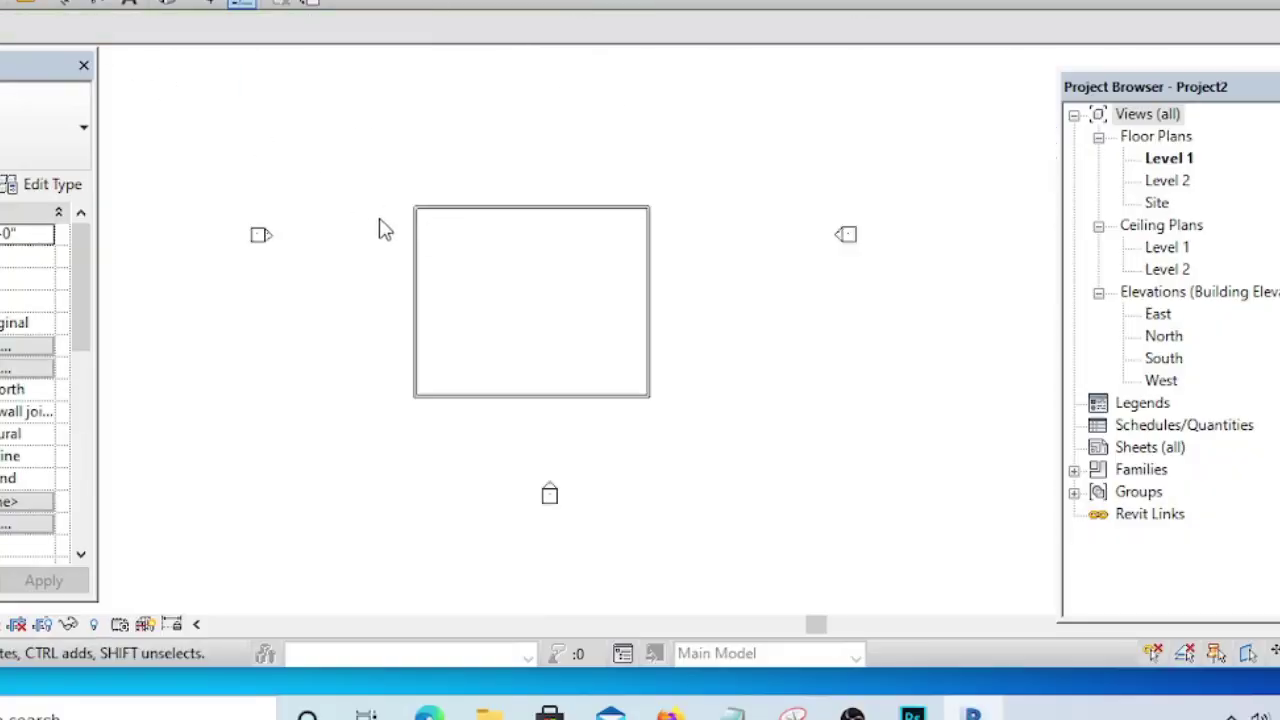
{"action": "scroll", "coordinate": [386, 230], "scroll_direction": "down", "scroll_amount": 1}
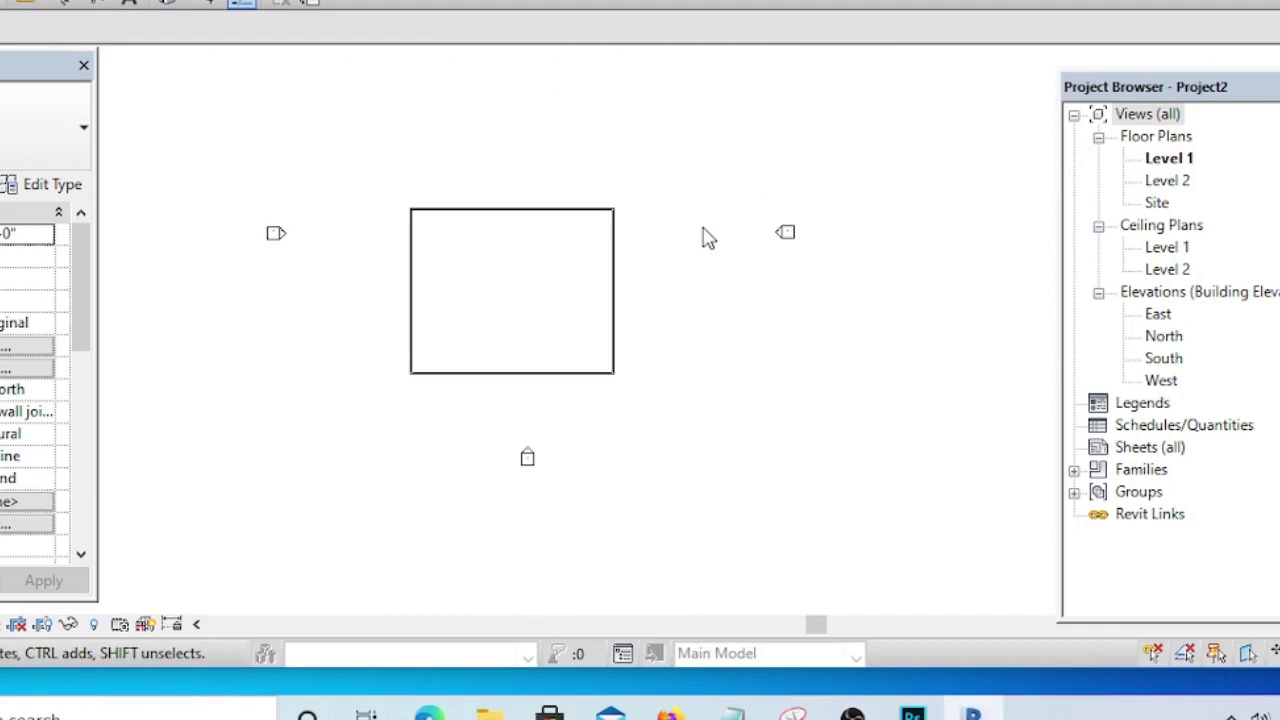
{"action": "key", "text": "w"}
{"action": "key", "text": "a"}
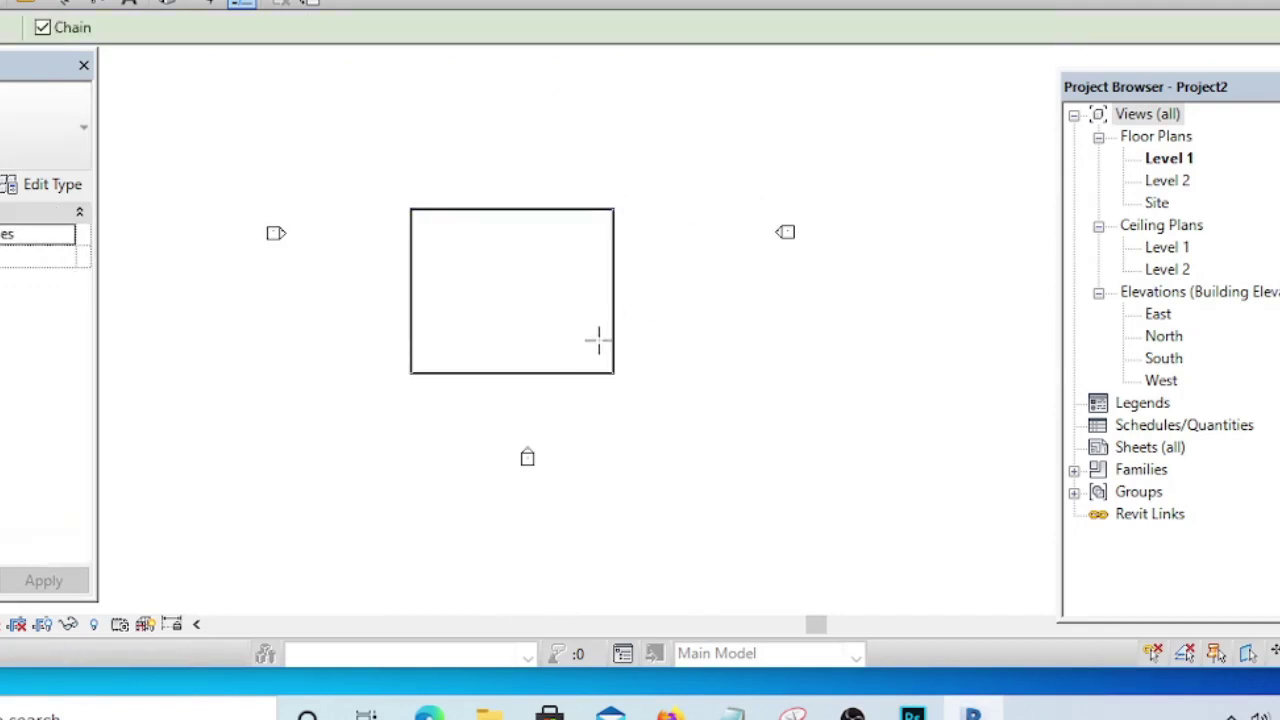
{"action": "scroll", "coordinate": [610, 260], "scroll_direction": "up", "scroll_amount": 3}
{"action": "scroll", "coordinate": [496, 265], "scroll_direction": "up", "scroll_amount": 1}
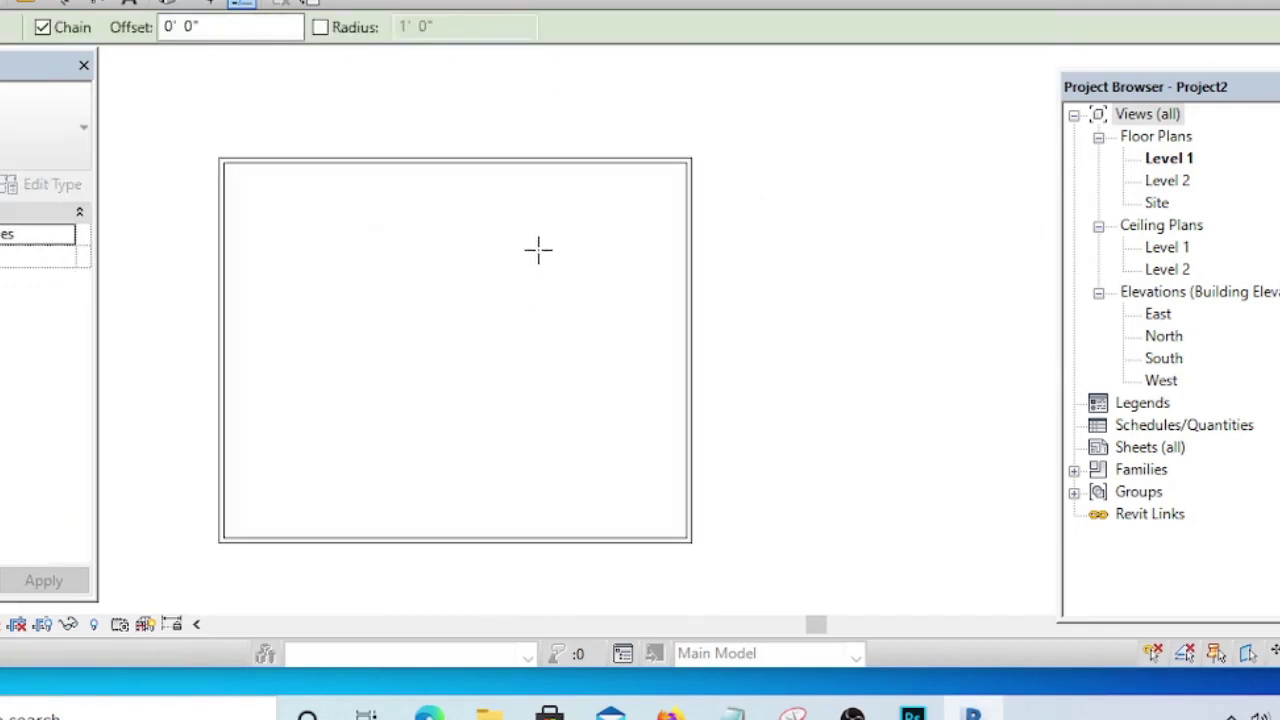
{"action": "left_click", "coordinate": [555, 215]}
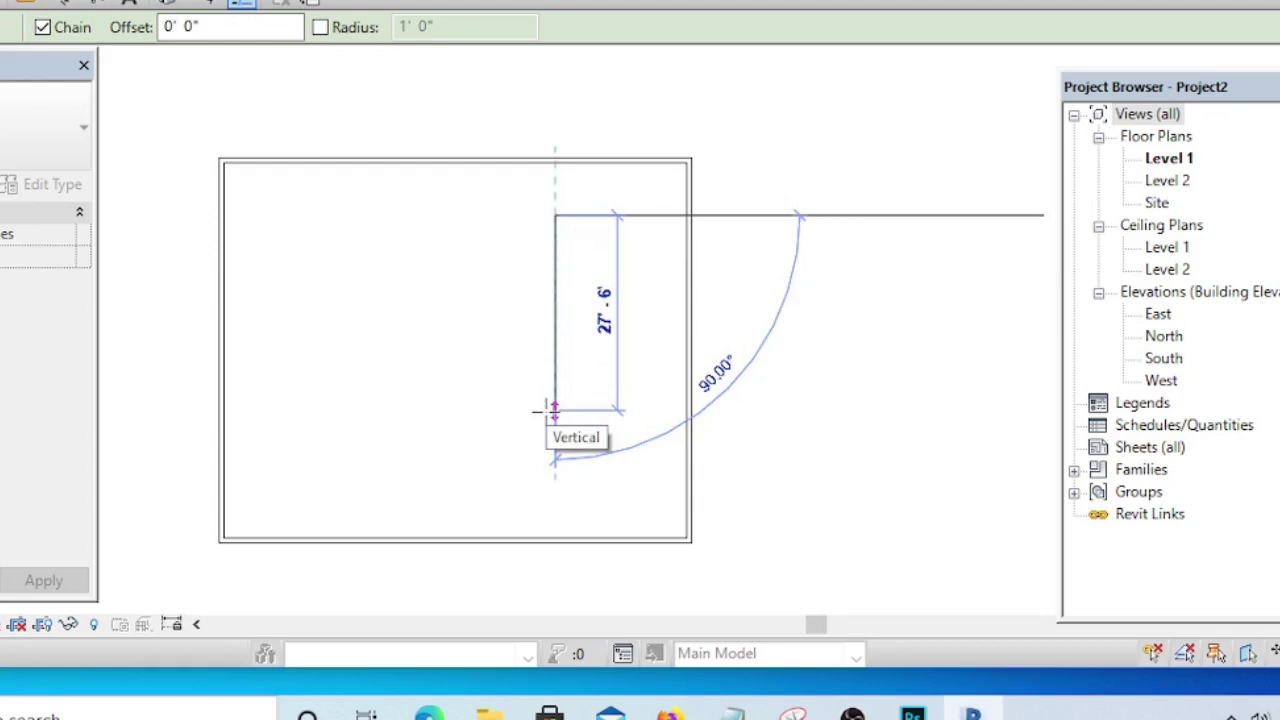
{"action": "key", "text": "Escape"}
{"action": "key", "text": "Escape"}
{"action": "scroll", "coordinate": [483, 277], "scroll_direction": "down", "scroll_amount": 2}
{"action": "left_click_drag", "start_coordinate": [259, 136], "coordinate": [750, 500]}
{"action": "key", "text": "Delete"}
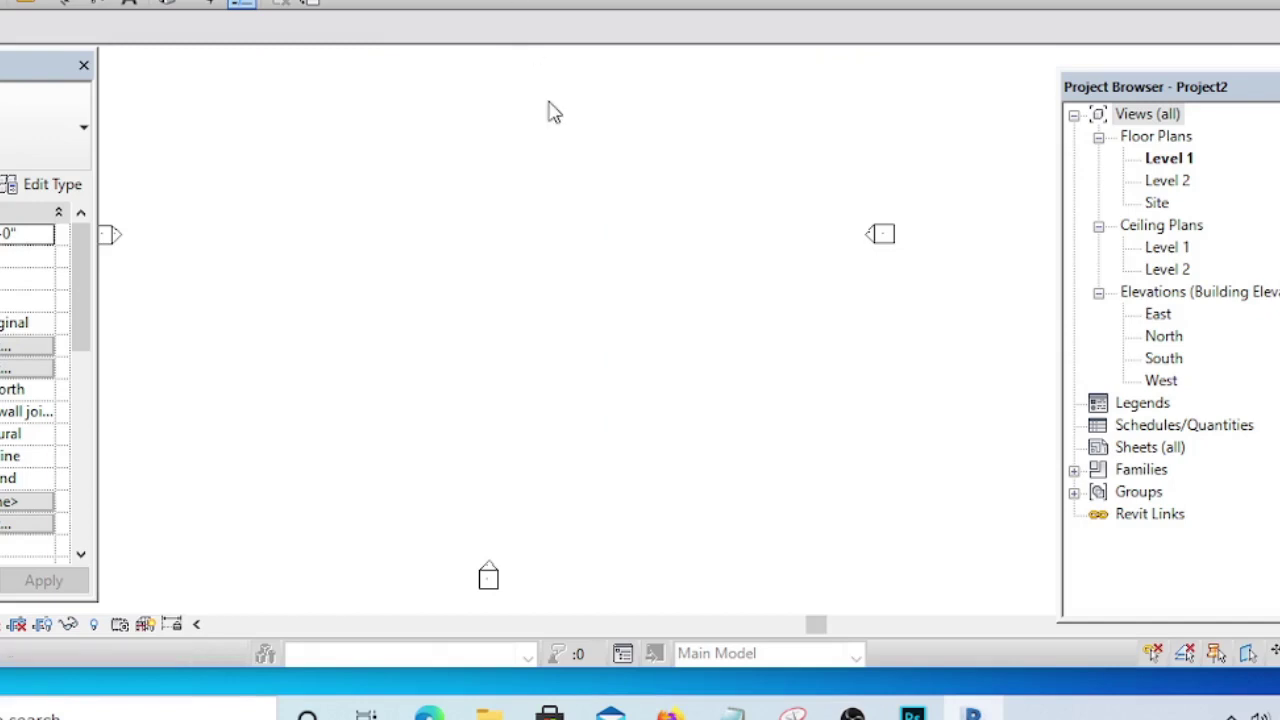
- Draw a new vertical wall on the left using WA, then begin another vertical wall
{"action": "key", "text": "w"}
{"action": "key", "text": "a"}
{"action": "scroll", "coordinate": [428, 307], "scroll_direction": "up", "scroll_amount": 2}
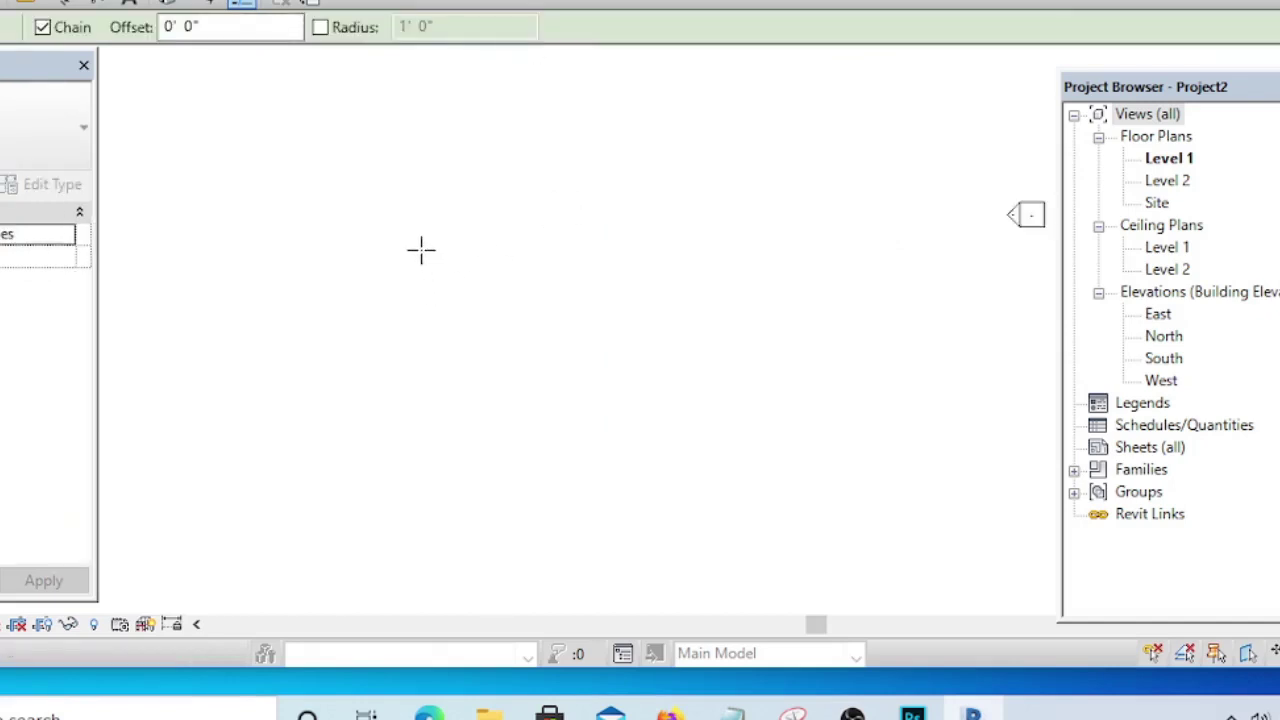
{"action": "left_click", "coordinate": [393, 133]}
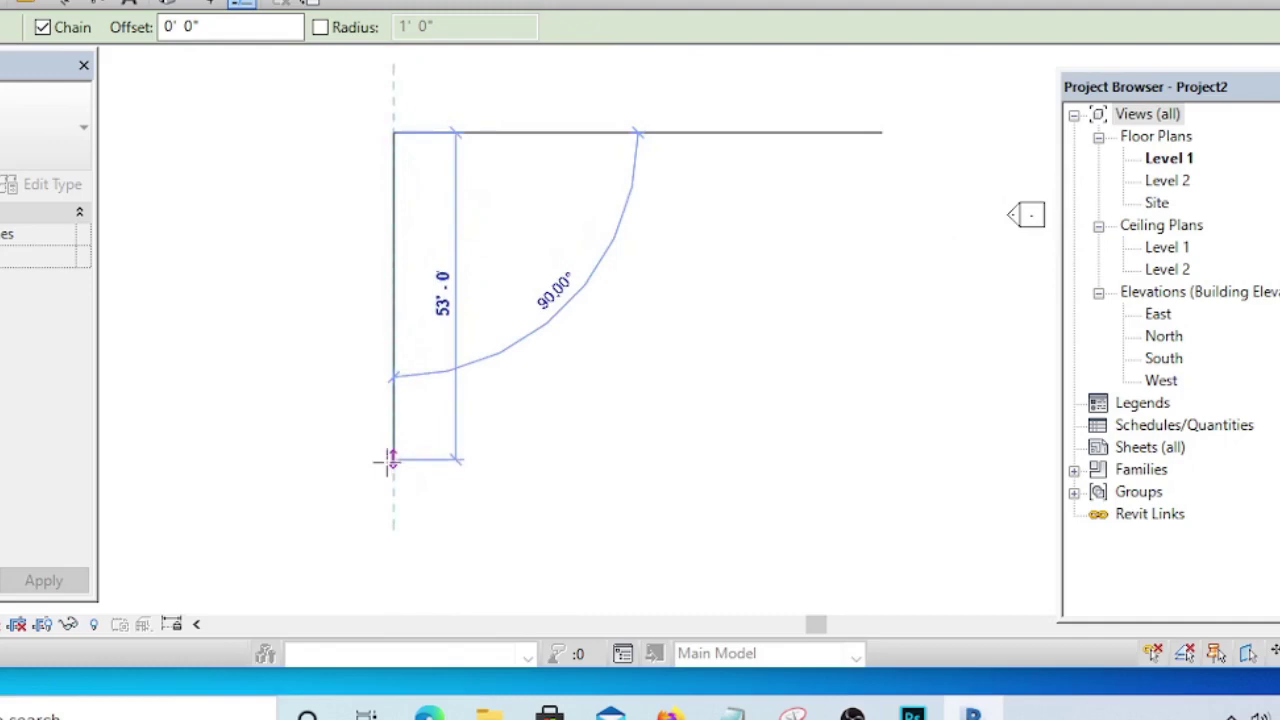
{"action": "left_click", "coordinate": [388, 462]}
{"action": "key", "text": "Escape"}
{"action": "left_click", "coordinate": [386, 558]}
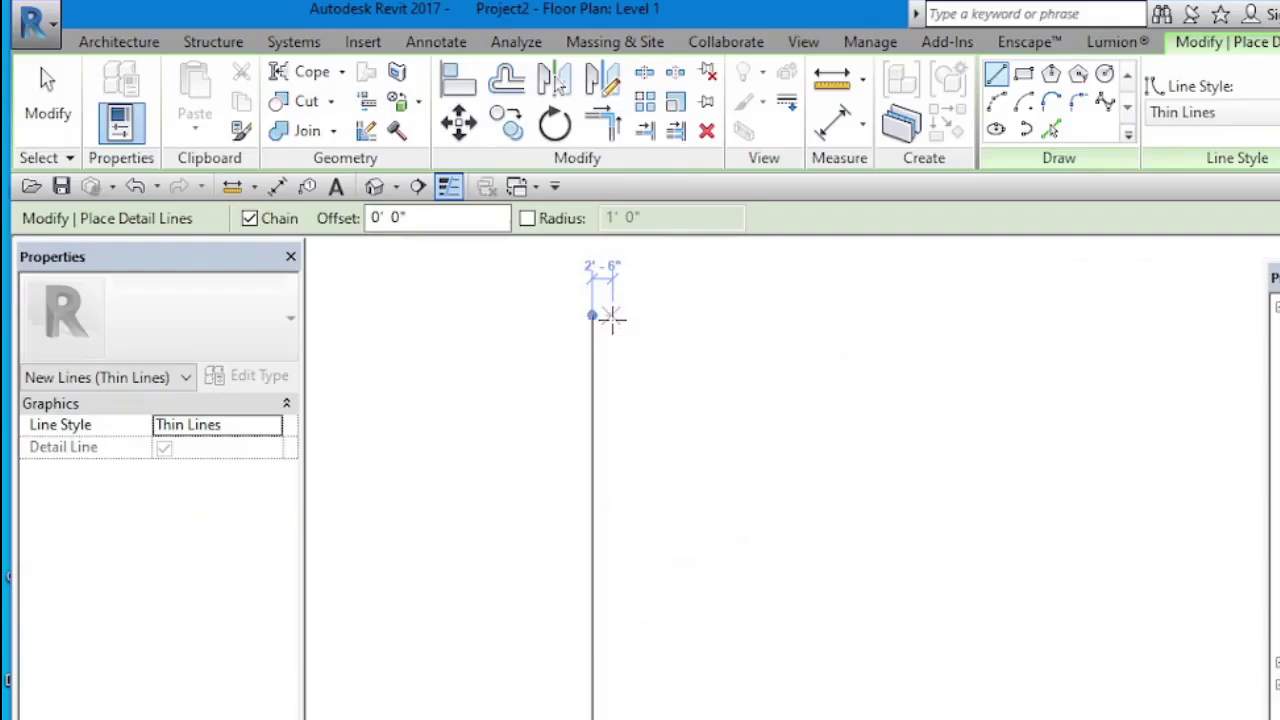
- Draw a vertical detail line beside the wall, then select and delete both vertical detail lines
{"action": "left_click", "coordinate": [405, 126]}
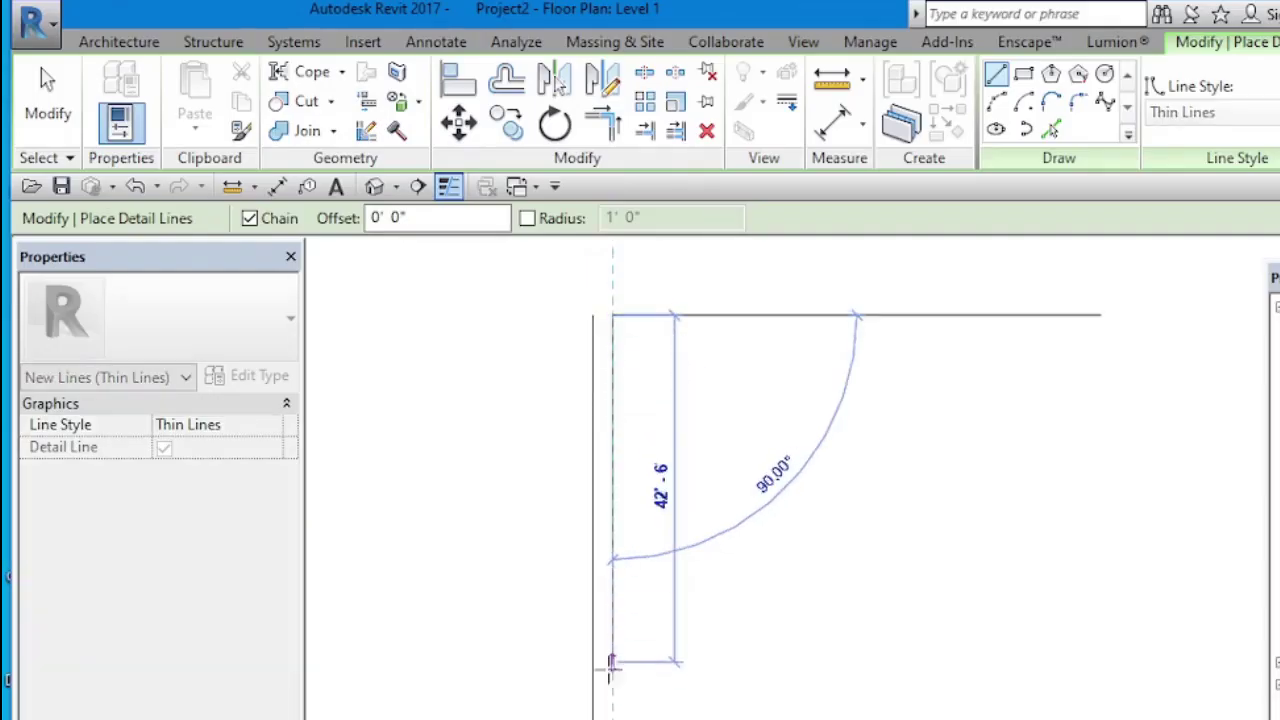
{"action": "left_click", "coordinate": [611, 714]}
{"action": "key", "text": "Escape"}
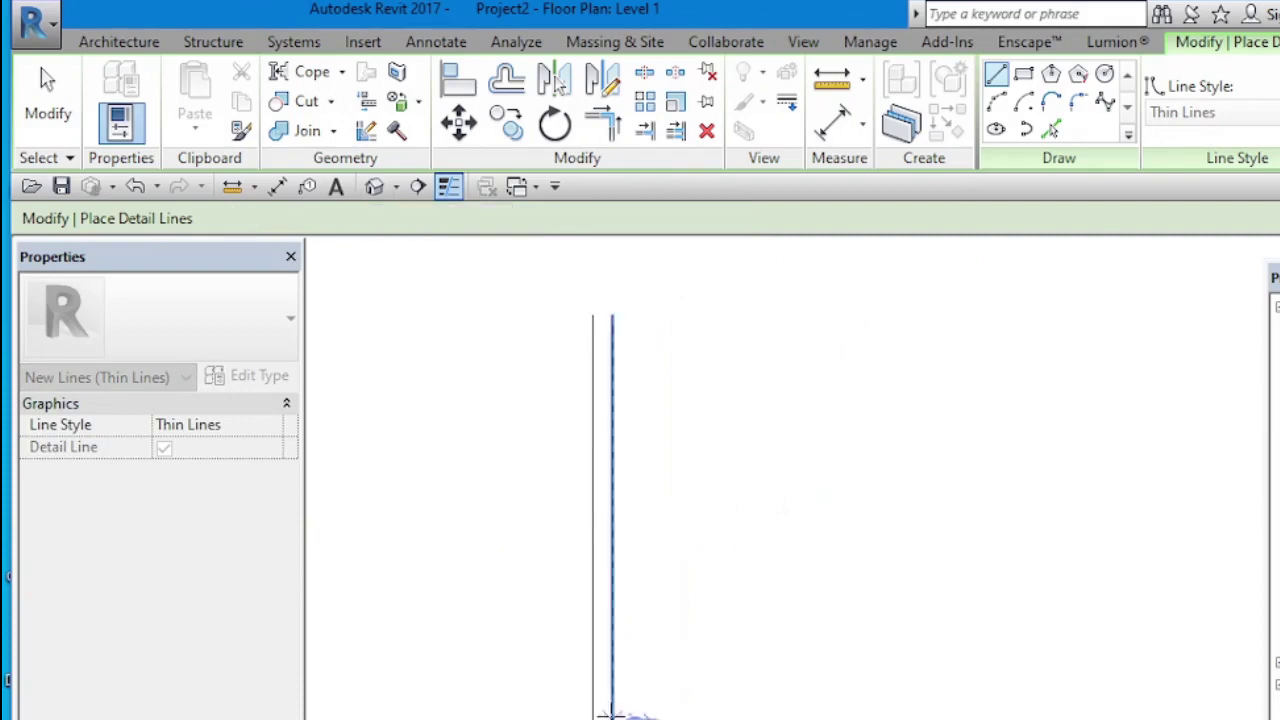
{"action": "key", "text": "Escape"}
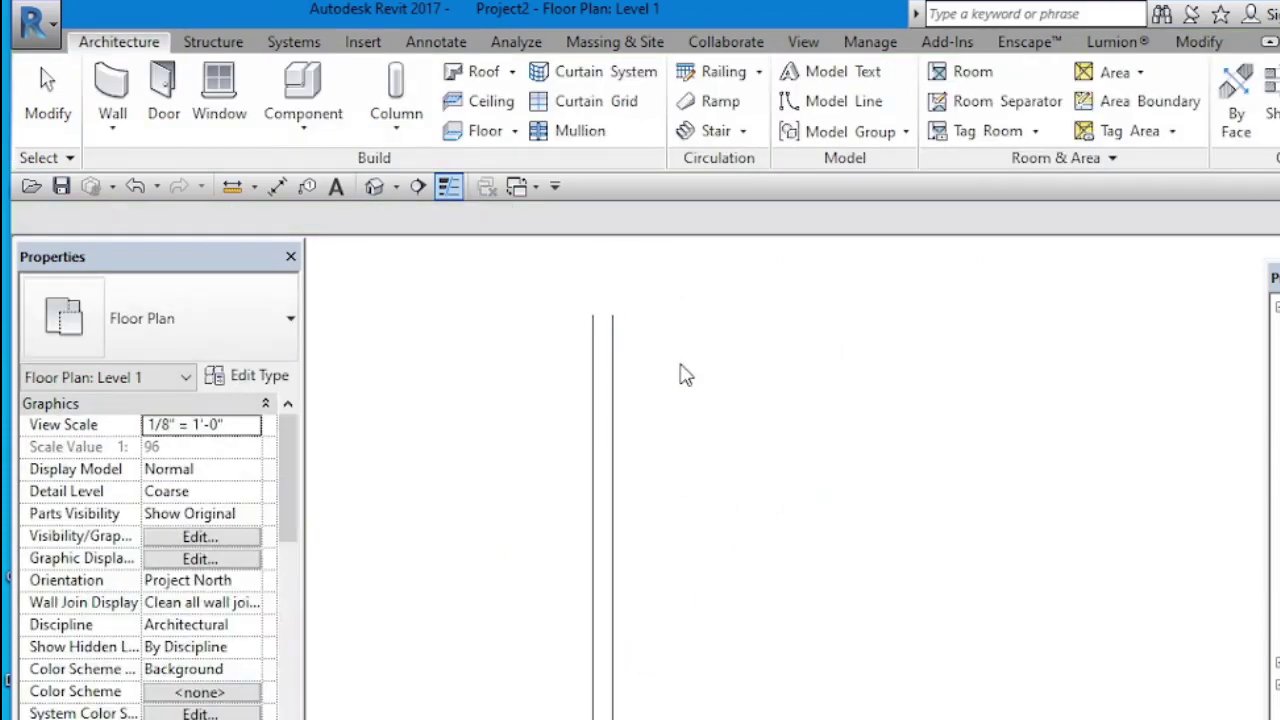
{"action": "left_click_drag", "start_coordinate": [681, 278], "coordinate": [505, 494]}
{"action": "key", "text": "Delete"}
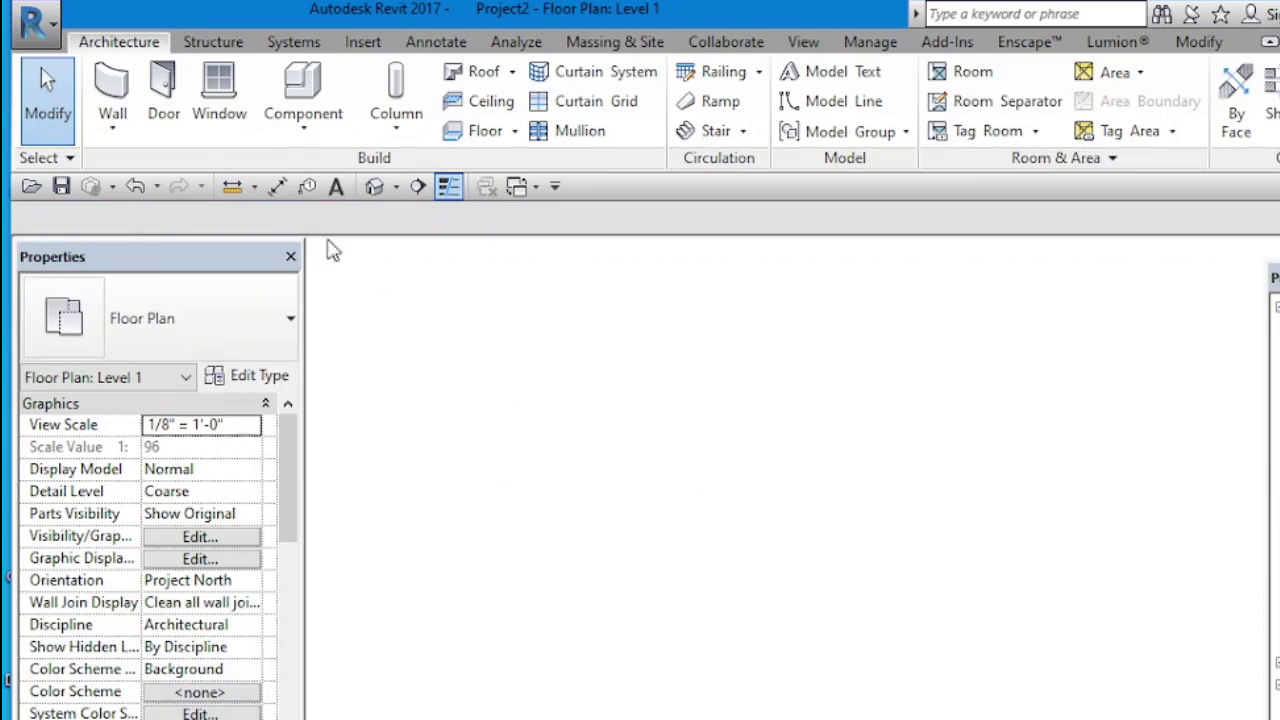
- Draw a closed loop of Generic 8" walls, about 50'-6" by 51'-6", and recentre the plan
{"action": "left_click", "coordinate": [113, 95]}
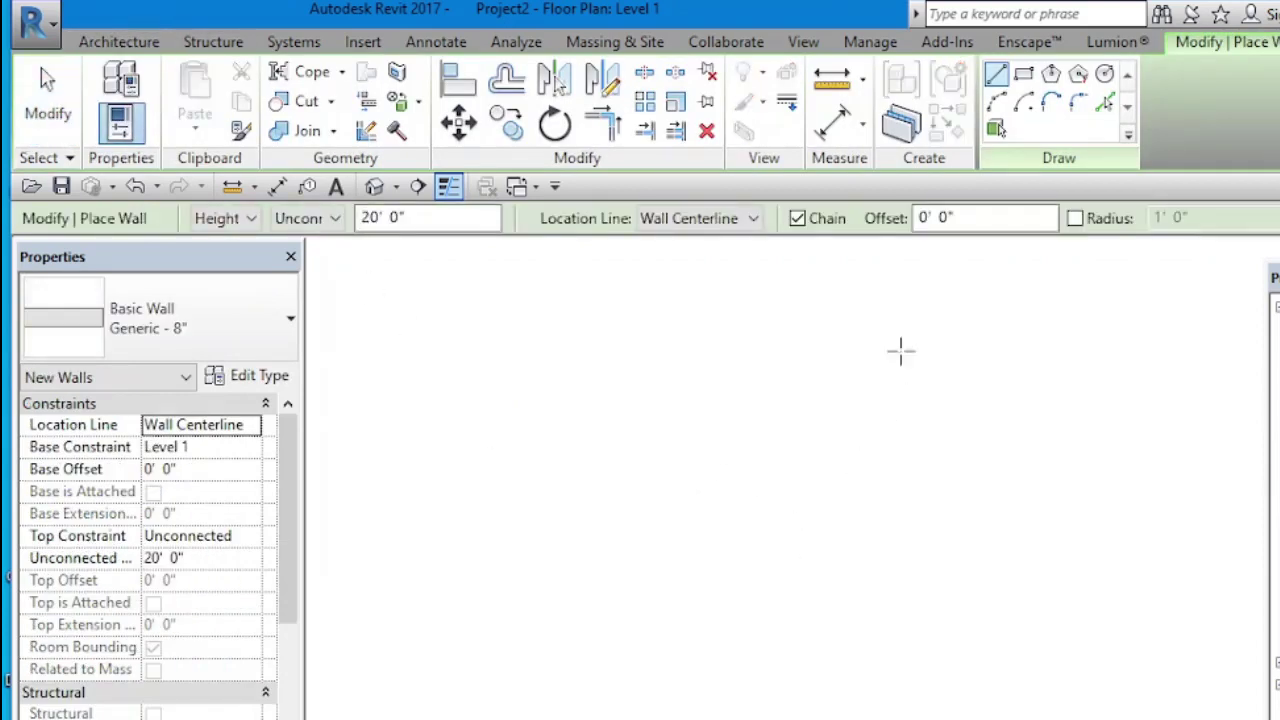
{"action": "left_click", "coordinate": [574, 355]}
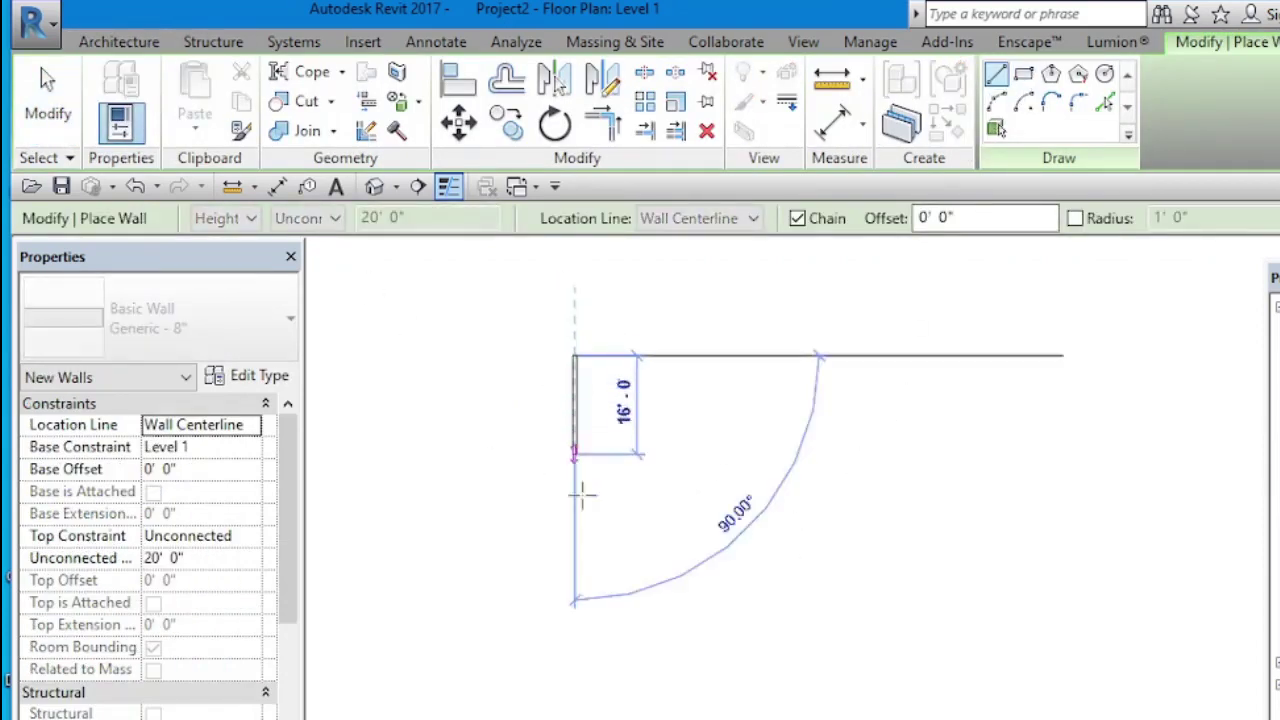
{"action": "left_click", "coordinate": [574, 672]}
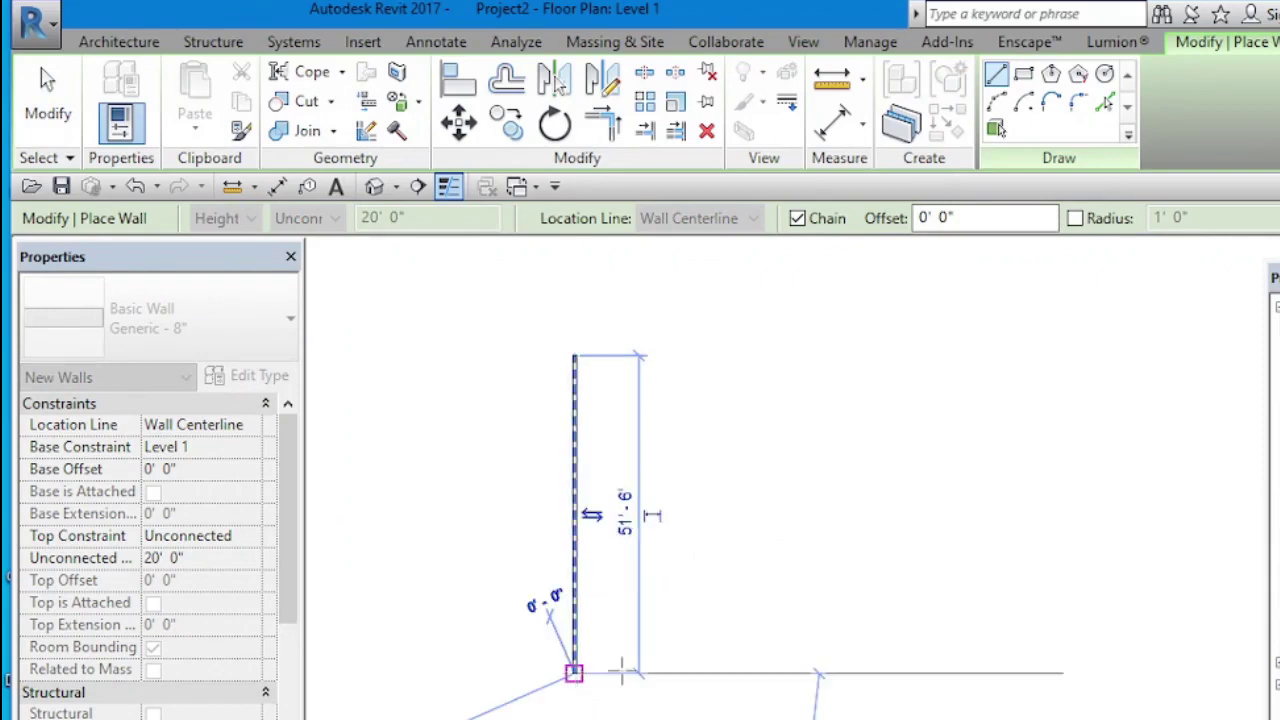
{"action": "left_click", "coordinate": [872, 672]}
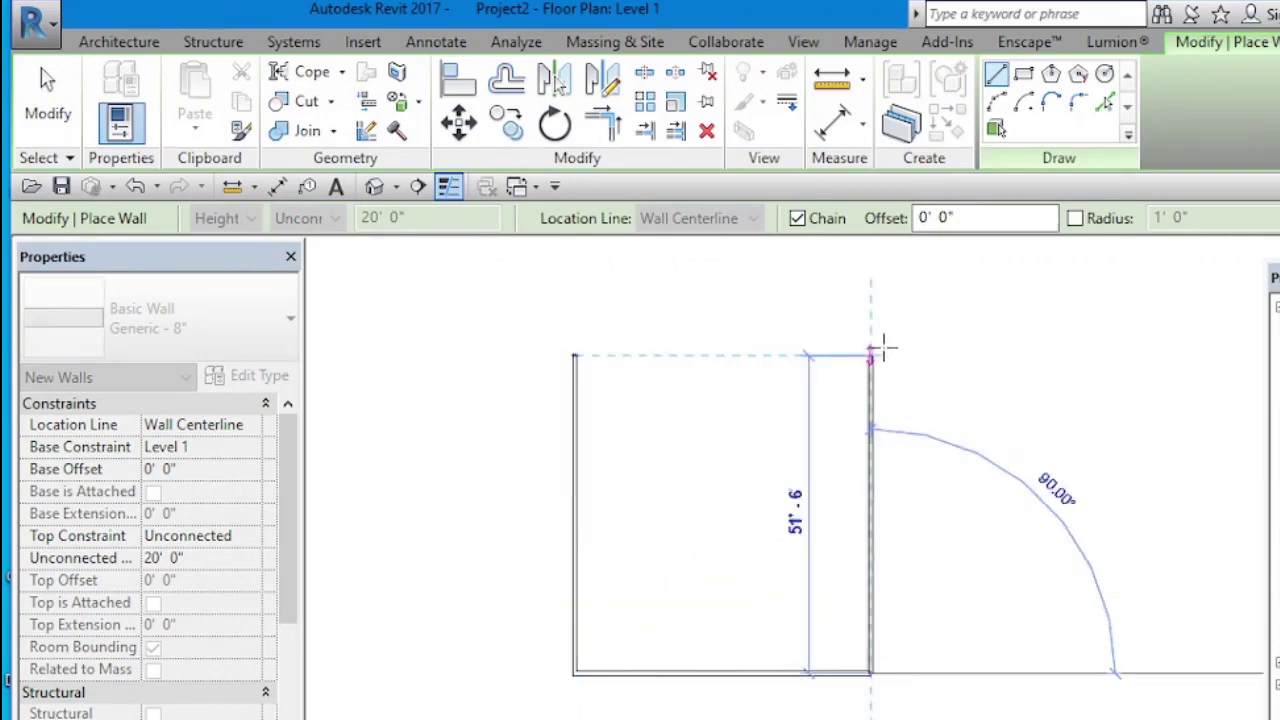
{"action": "left_click", "coordinate": [872, 355]}
{"action": "left_click", "coordinate": [576, 355]}
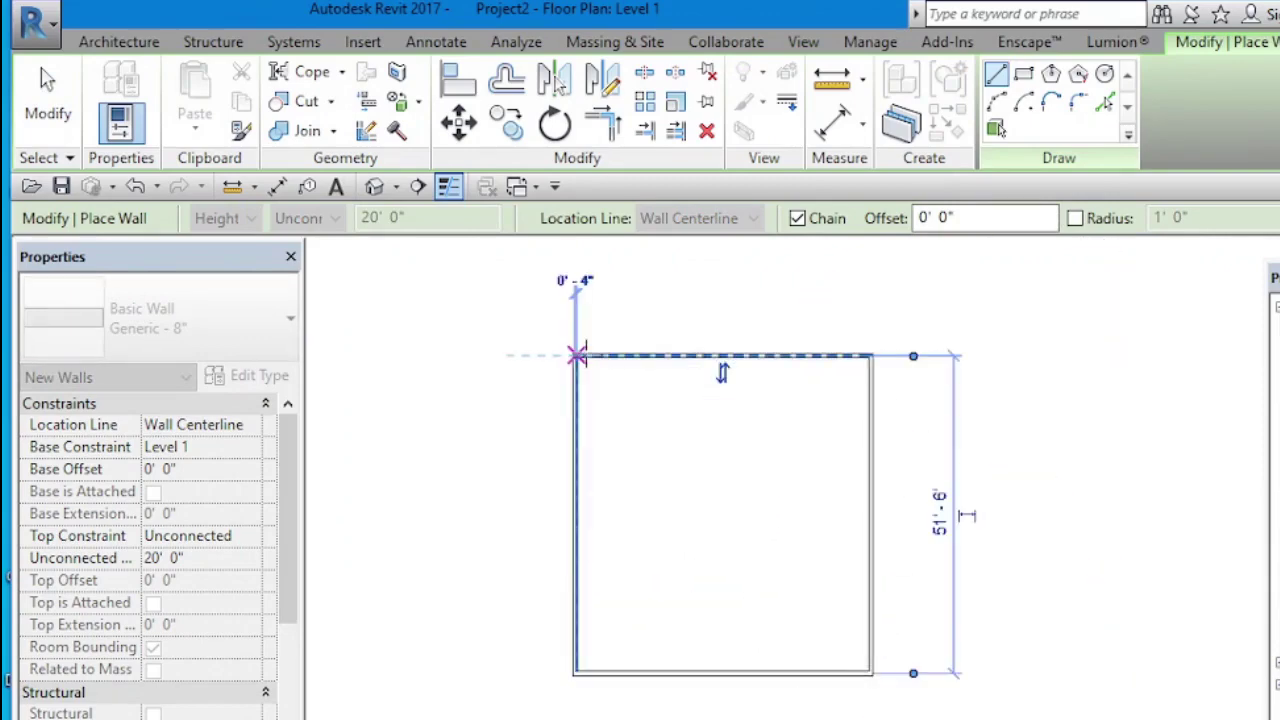
{"action": "key", "text": "Escape"}
{"action": "key", "text": "Escape"}
{"action": "mouse_move", "coordinate": [944, 640]}
{"action": "middle_mouse_down"}
{"action": "mouse_move", "coordinate": [909, 666]}
{"action": "mouse_move", "coordinate": [857, 622]}
{"action": "middle_mouse_up"}
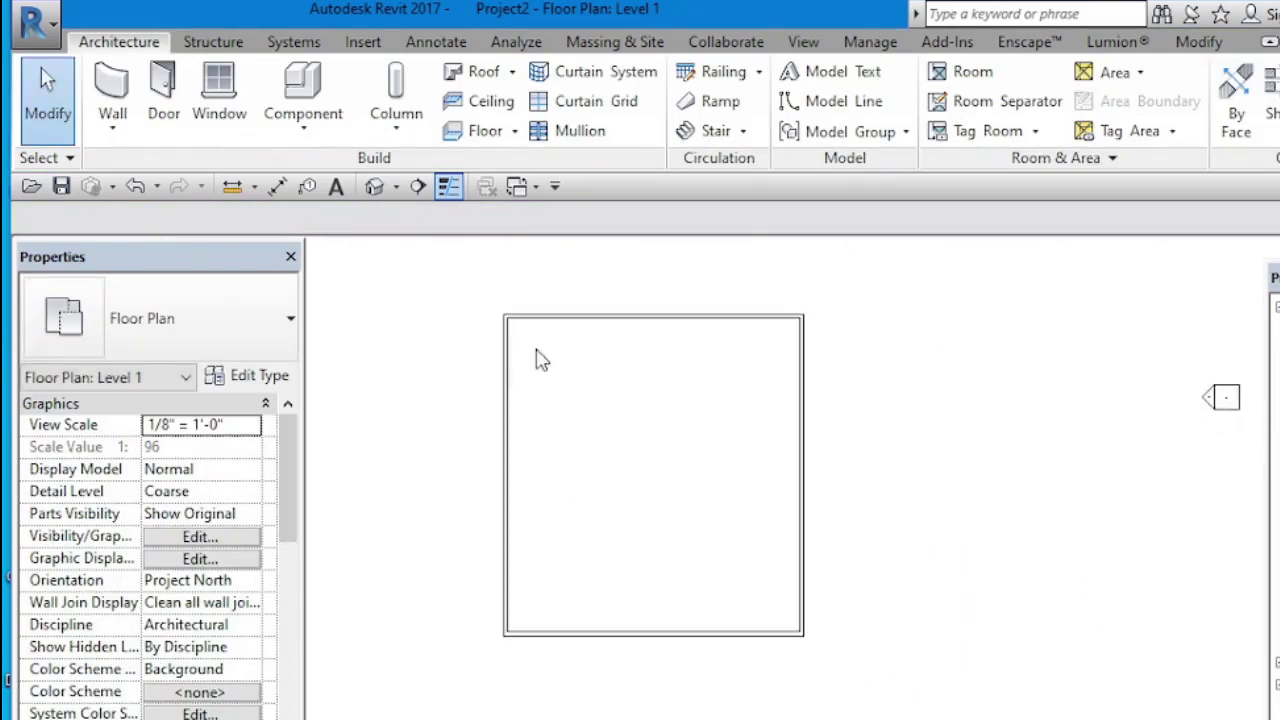
- Open the default 3D view, set its visual style to Shaded, and orbit the walled box
{"action": "left_click", "coordinate": [374, 188]}
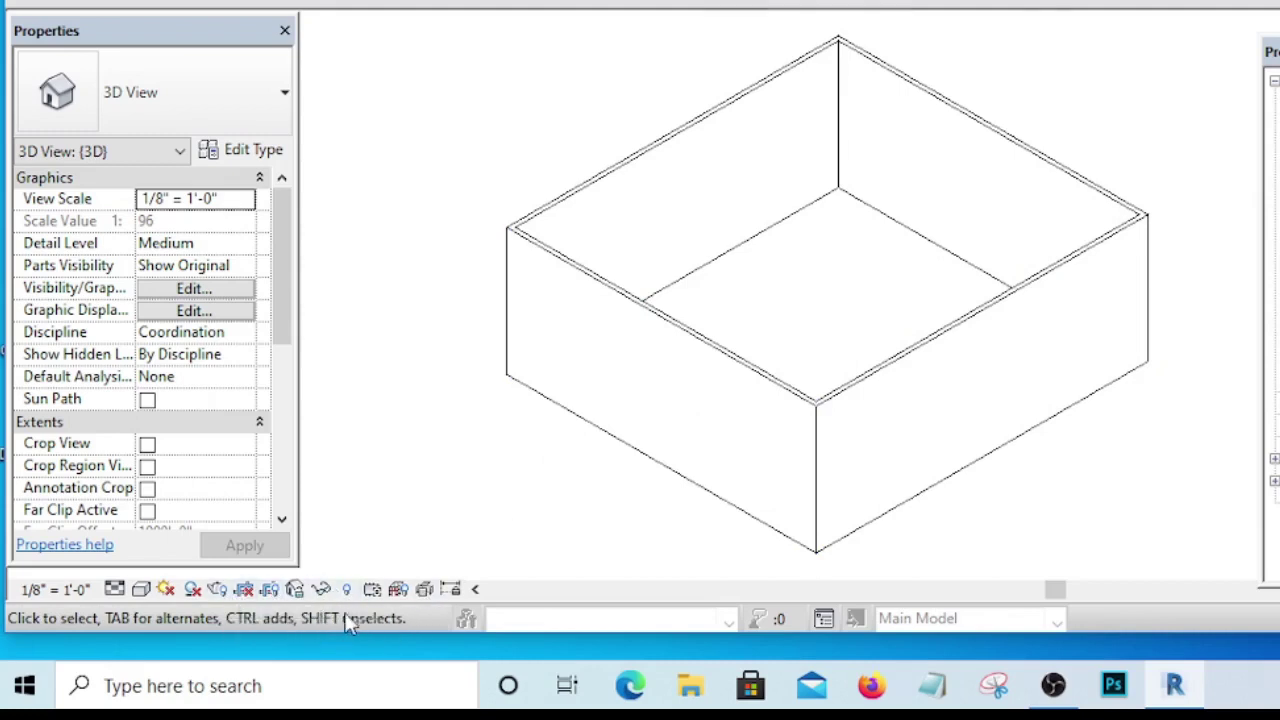
{"action": "left_click", "coordinate": [141, 589]}
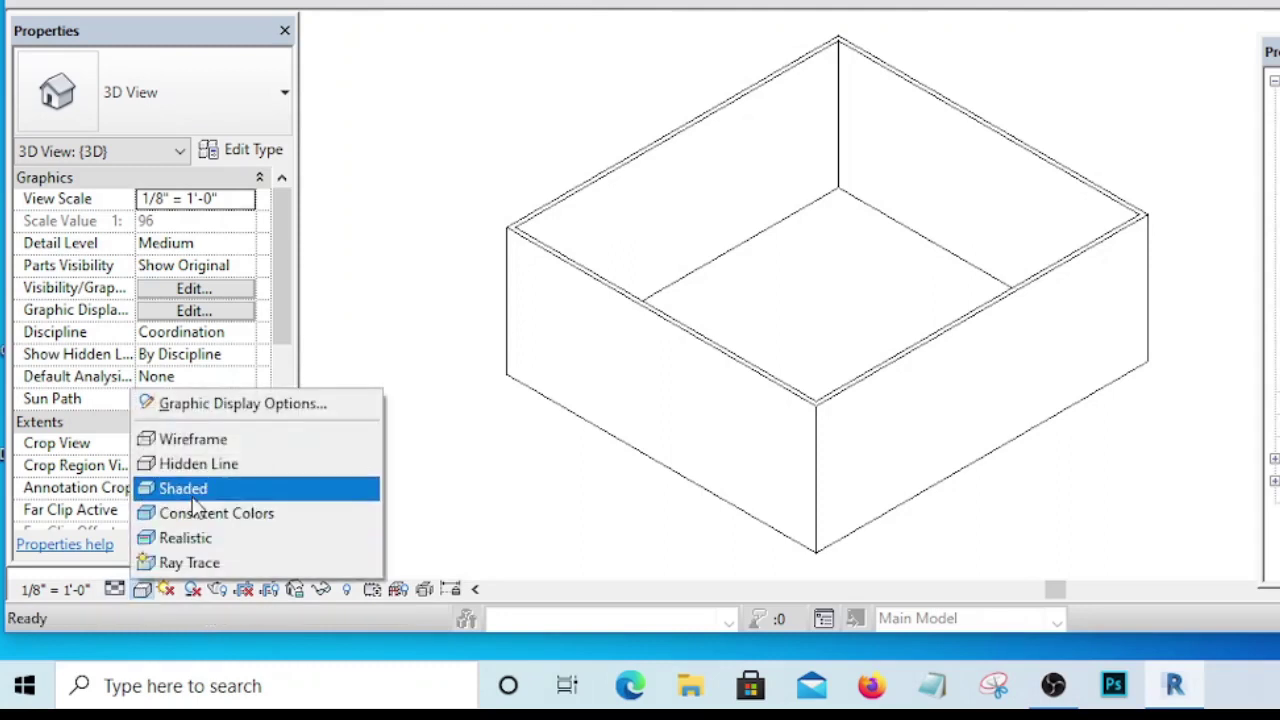
{"action": "left_click", "coordinate": [200, 497]}
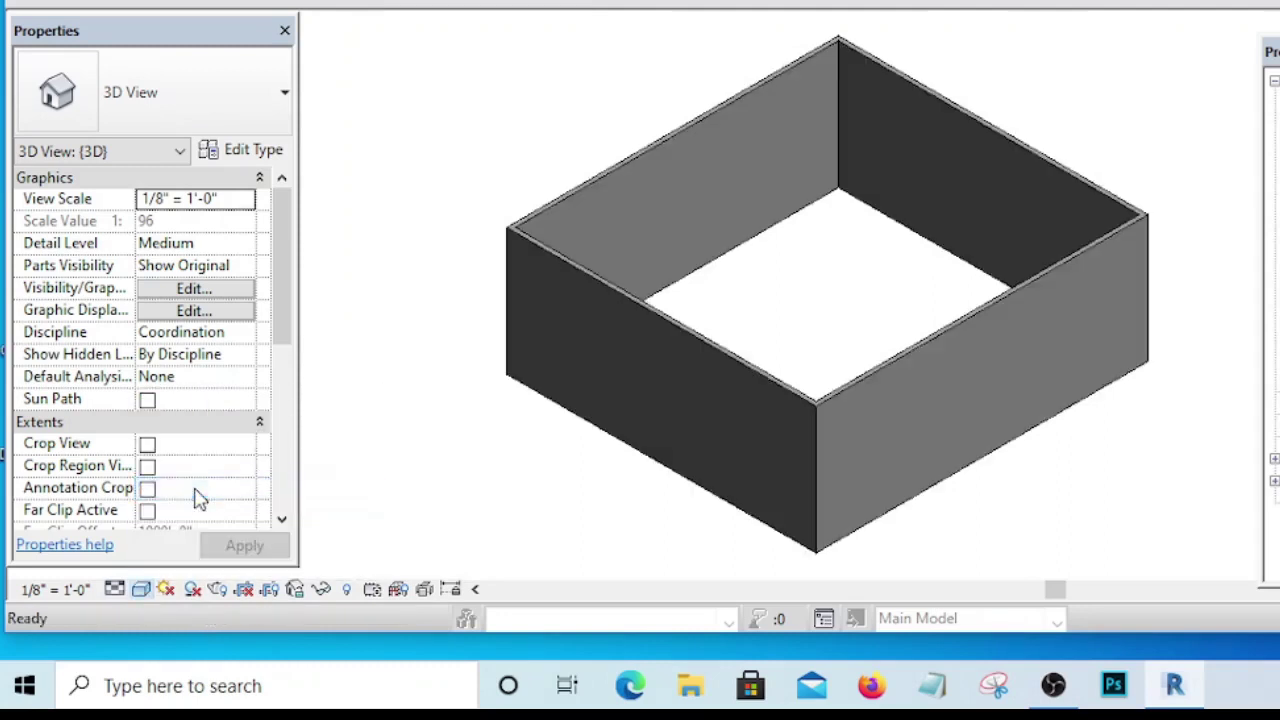
{"action": "middle_click_drag", "start_coordinate": [547, 455], "coordinate": [897, 260], "text": "shift"}
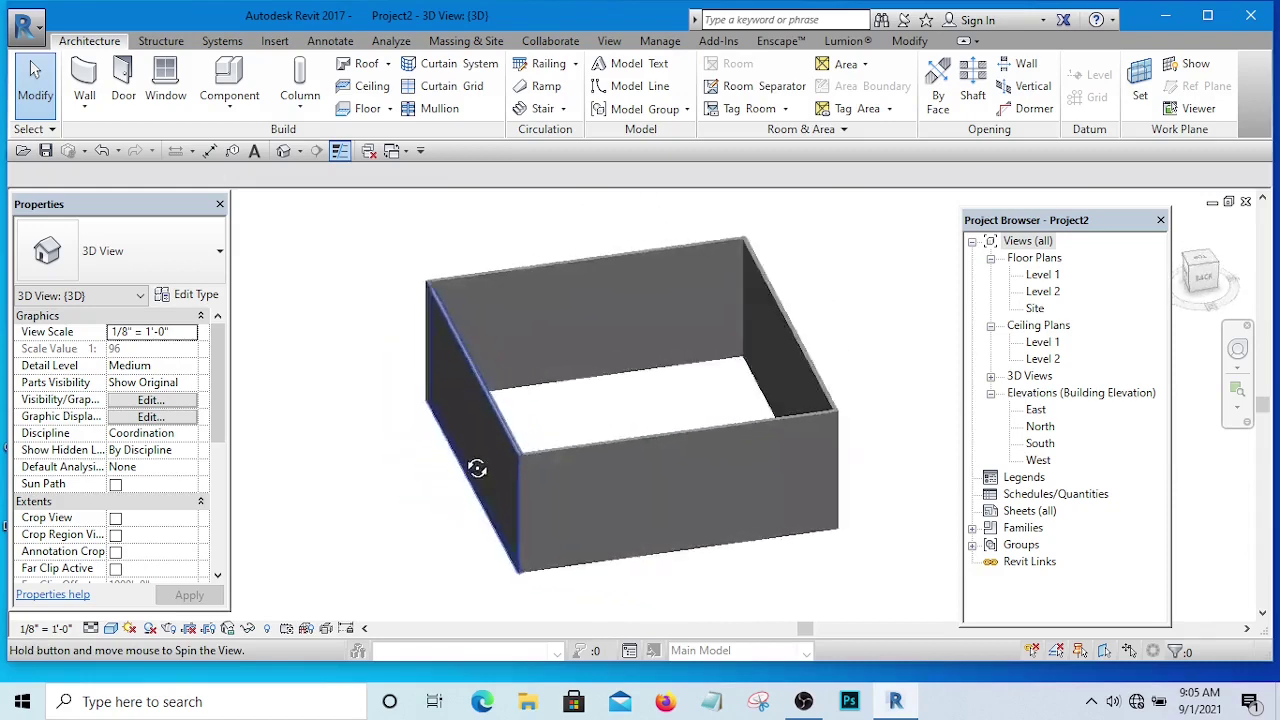
{"action": "middle_click_drag", "start_coordinate": [692, 378], "coordinate": [789, 480], "text": "shift"}
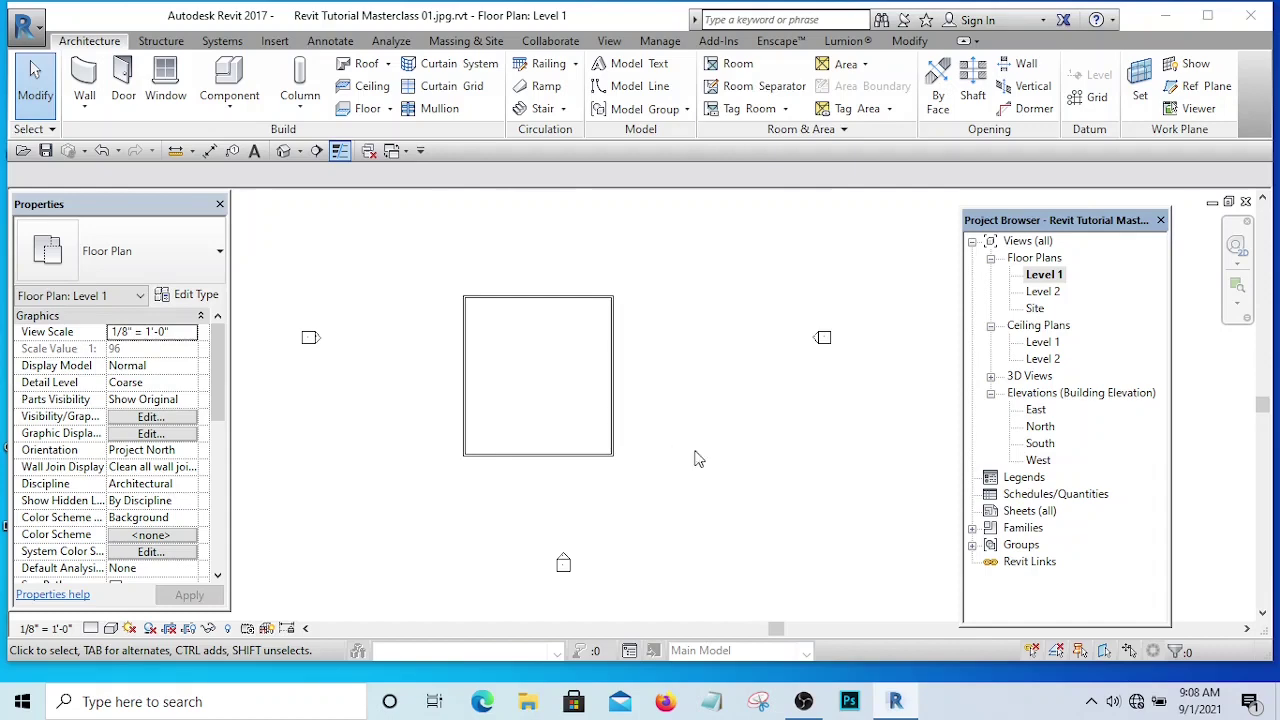
- Place a Single-Flush 32" x 84" door in the room's left wall
{"action": "left_click", "coordinate": [122, 85]}
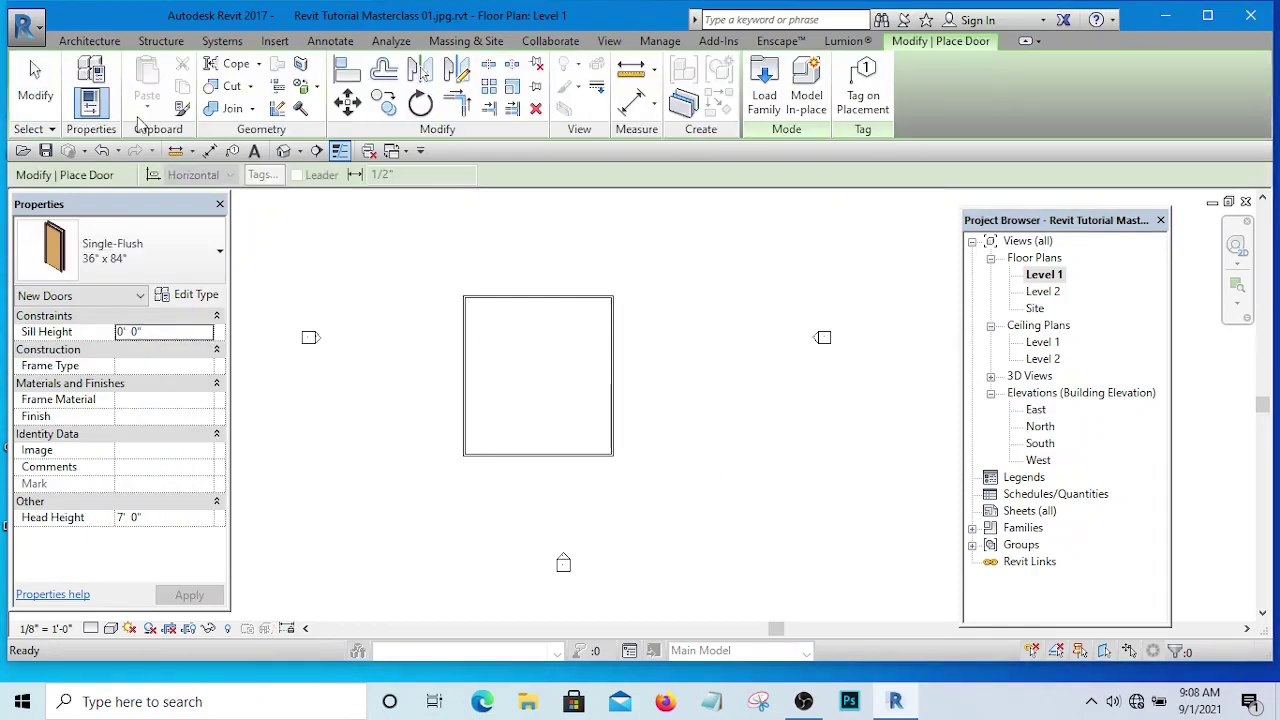
{"action": "left_click", "coordinate": [147, 259]}
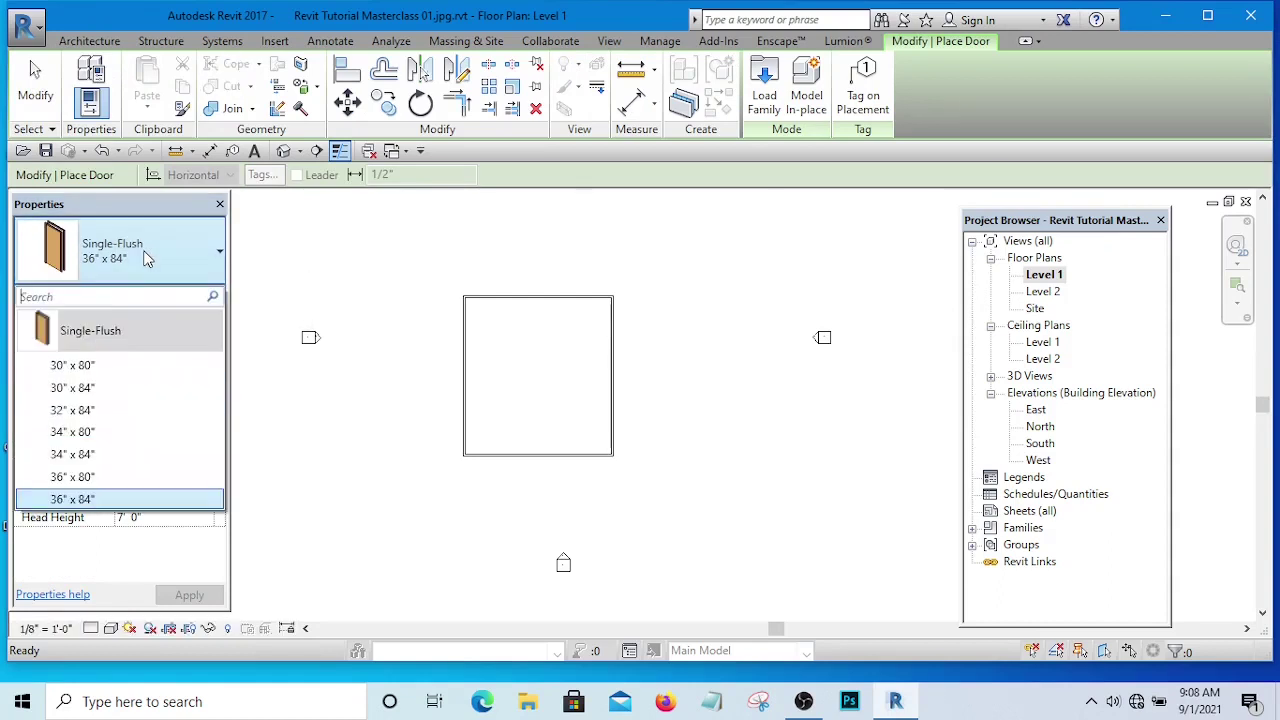
{"action": "left_click", "coordinate": [104, 415]}
{"action": "scroll", "coordinate": [495, 380], "scroll_direction": "up", "scroll_amount": 5}
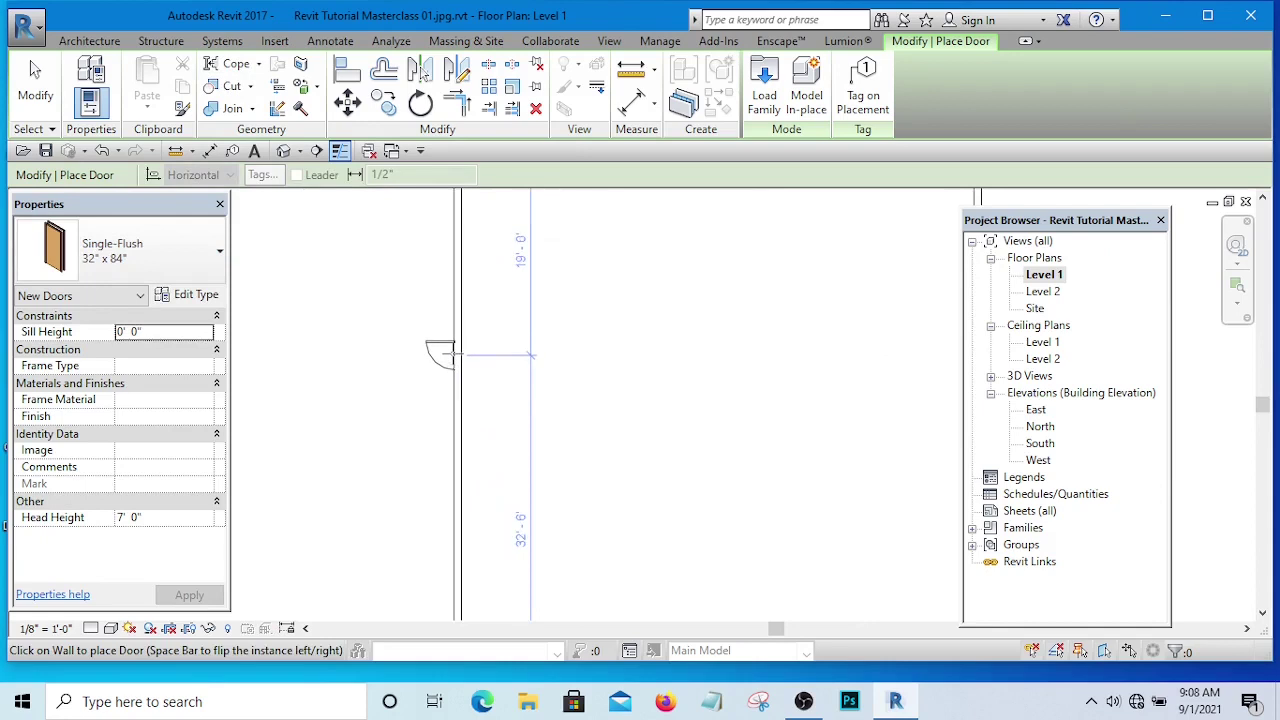
{"action": "left_click", "coordinate": [476, 357]}
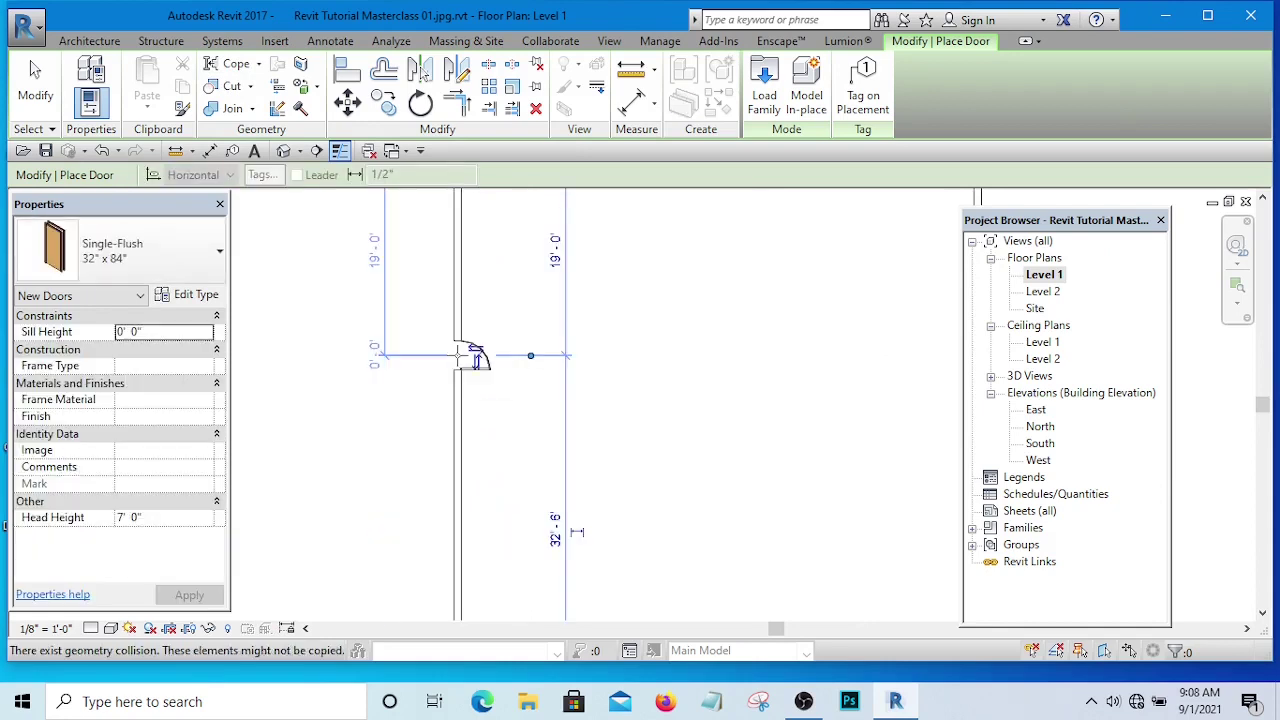
{"action": "scroll", "coordinate": [470, 358], "scroll_direction": "down", "scroll_amount": 3}
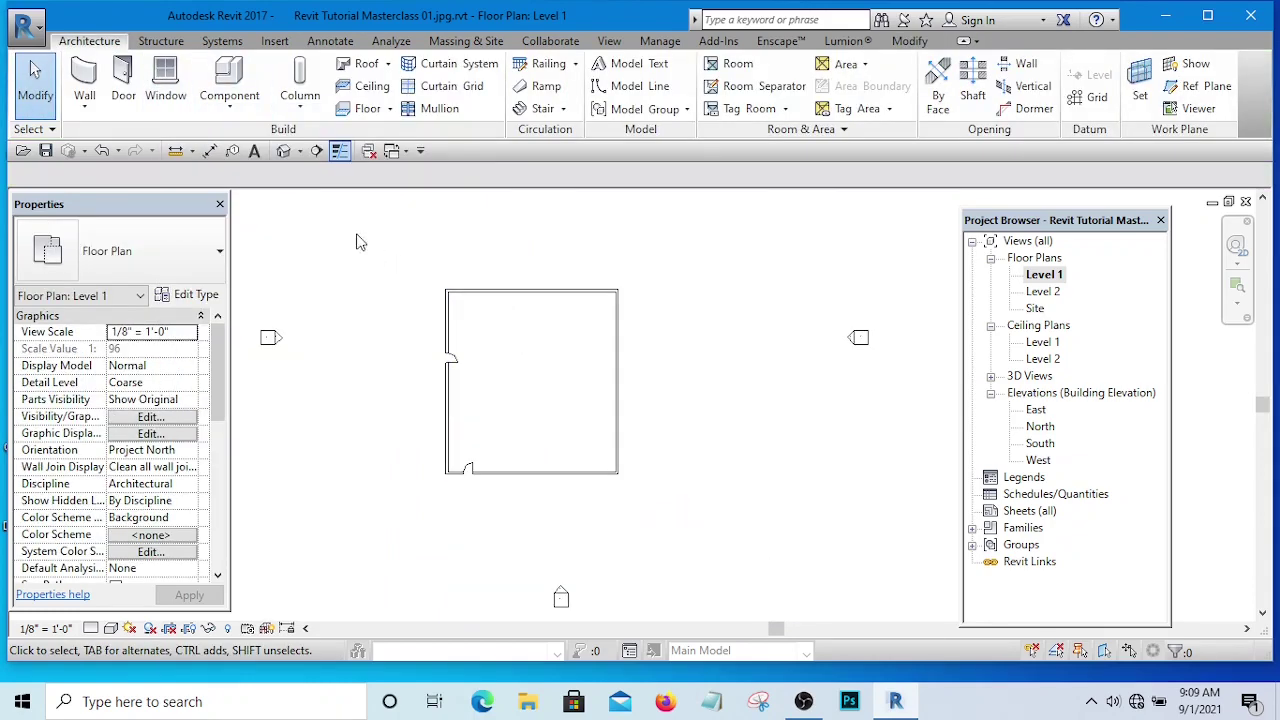
- Place a Fixed 36" x 72" window in the room's top wall
{"action": "left_click", "coordinate": [164, 84]}
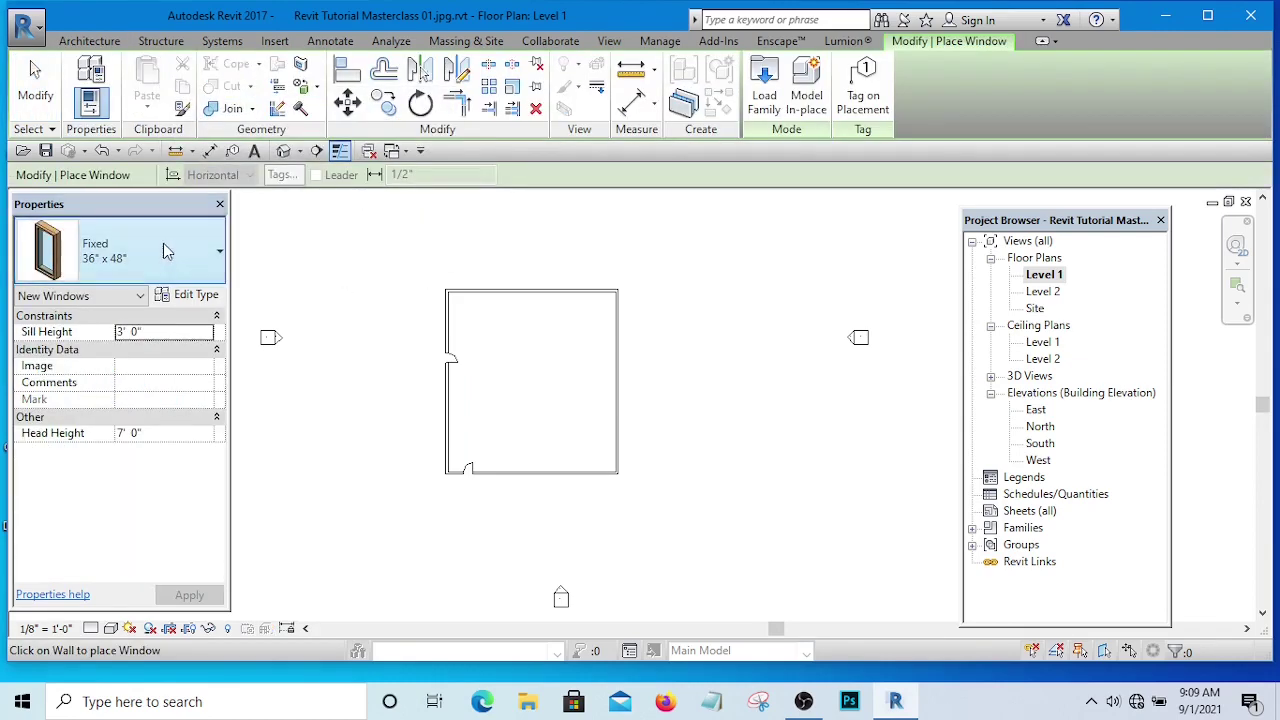
{"action": "left_click", "coordinate": [166, 251]}
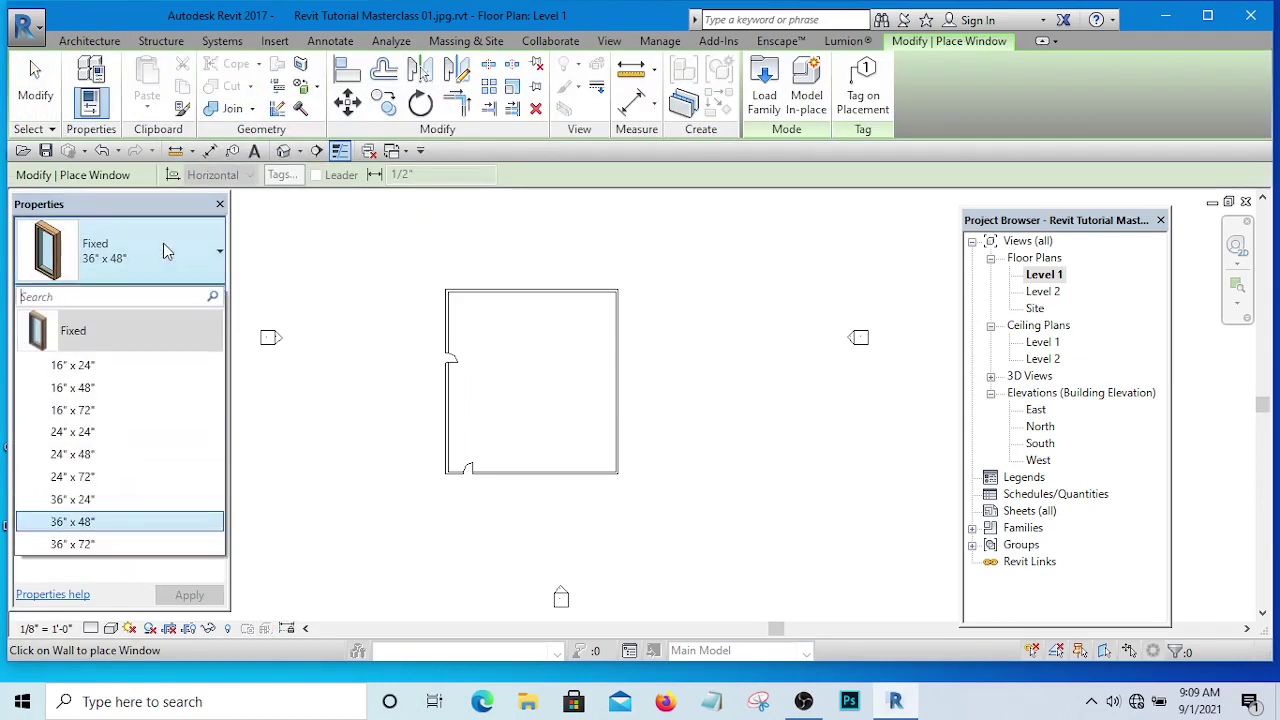
{"action": "left_click", "coordinate": [72, 544]}
{"action": "scroll", "coordinate": [523, 287], "scroll_direction": "up", "scroll_amount": 3}
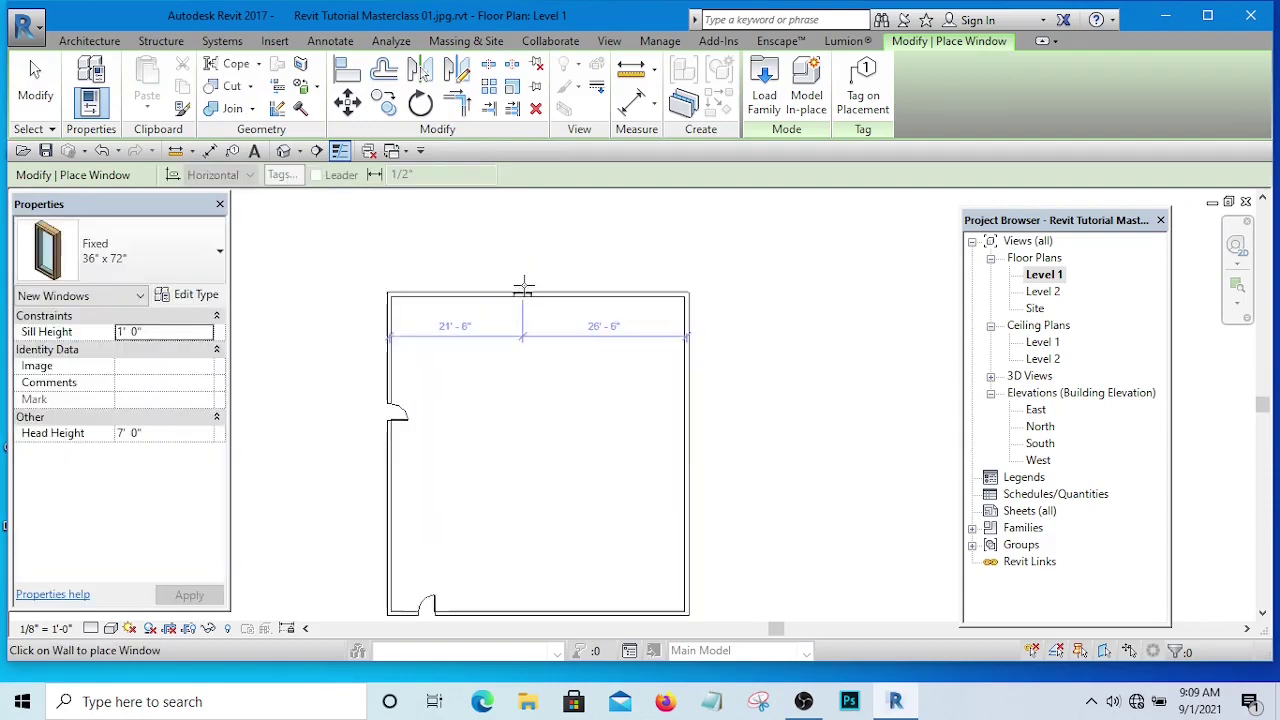
{"action": "scroll", "coordinate": [523, 287], "scroll_direction": "up", "scroll_amount": 1}
{"action": "left_click", "coordinate": [520, 293]}
{"action": "scroll", "coordinate": [587, 300], "scroll_direction": "up", "scroll_amount": 3}
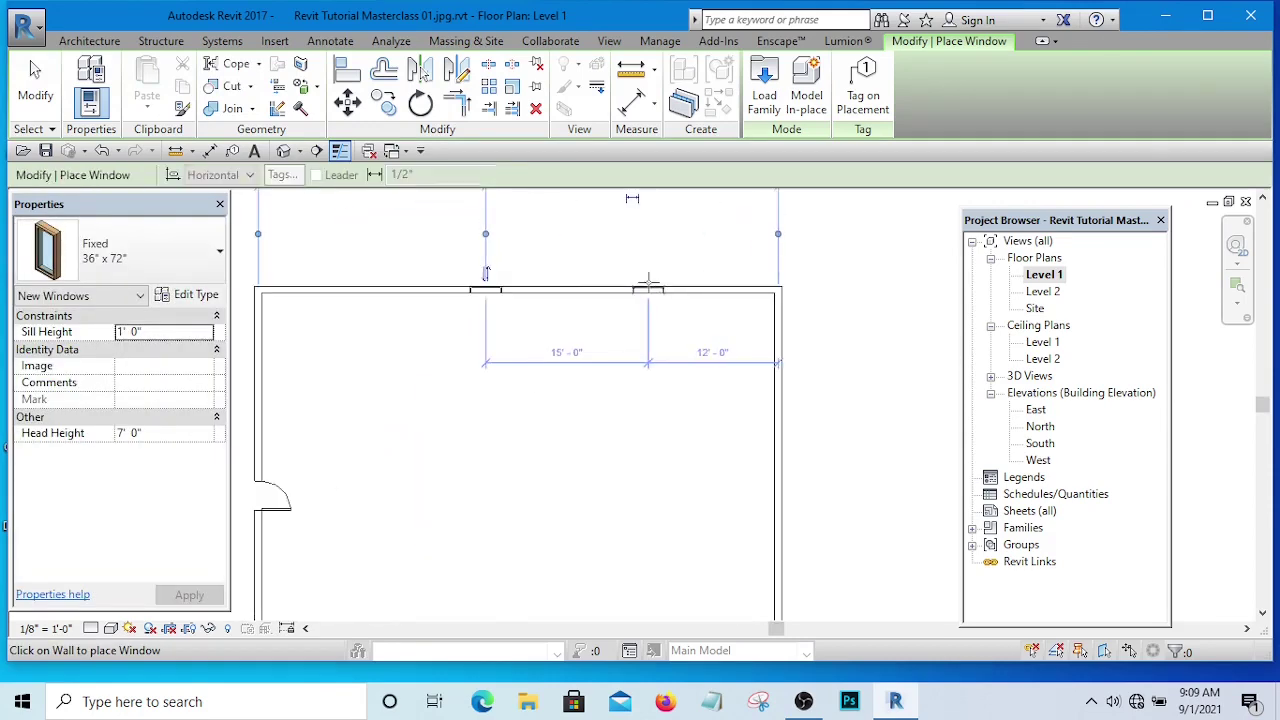
{"action": "key", "text": "Escape"}
{"action": "key", "text": "Escape"}
{"action": "scroll", "coordinate": [560, 345], "scroll_direction": "up", "scroll_amount": 4}
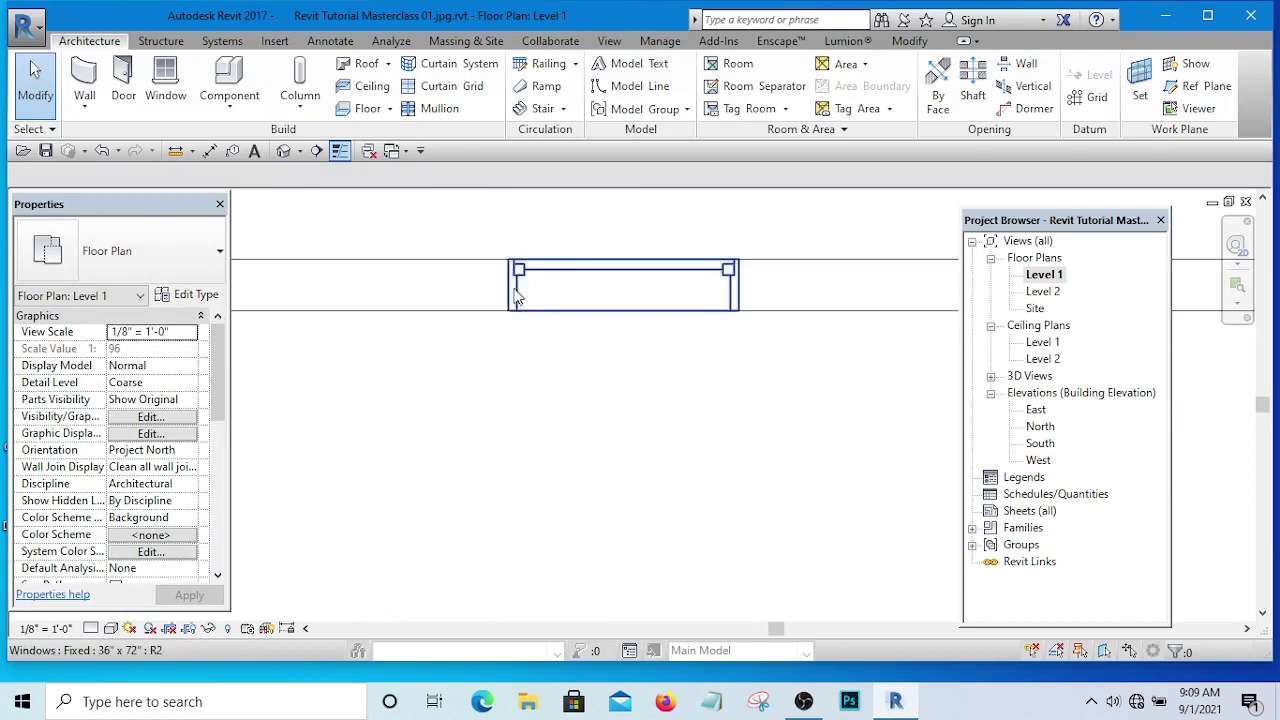
{"action": "scroll", "coordinate": [472, 306], "scroll_direction": "down", "scroll_amount": 2}
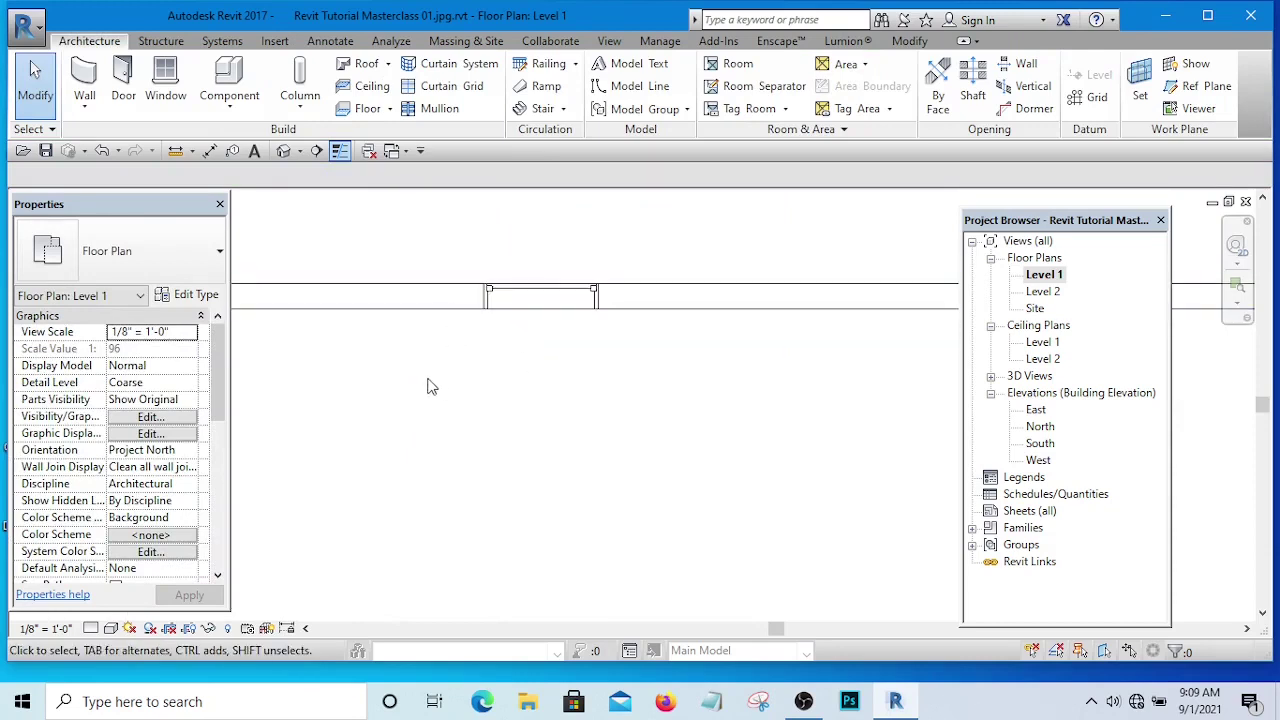
{"action": "scroll", "coordinate": [430, 385], "scroll_direction": "up", "scroll_amount": 1}
{"action": "scroll", "coordinate": [597, 343], "scroll_direction": "down", "scroll_amount": 5}
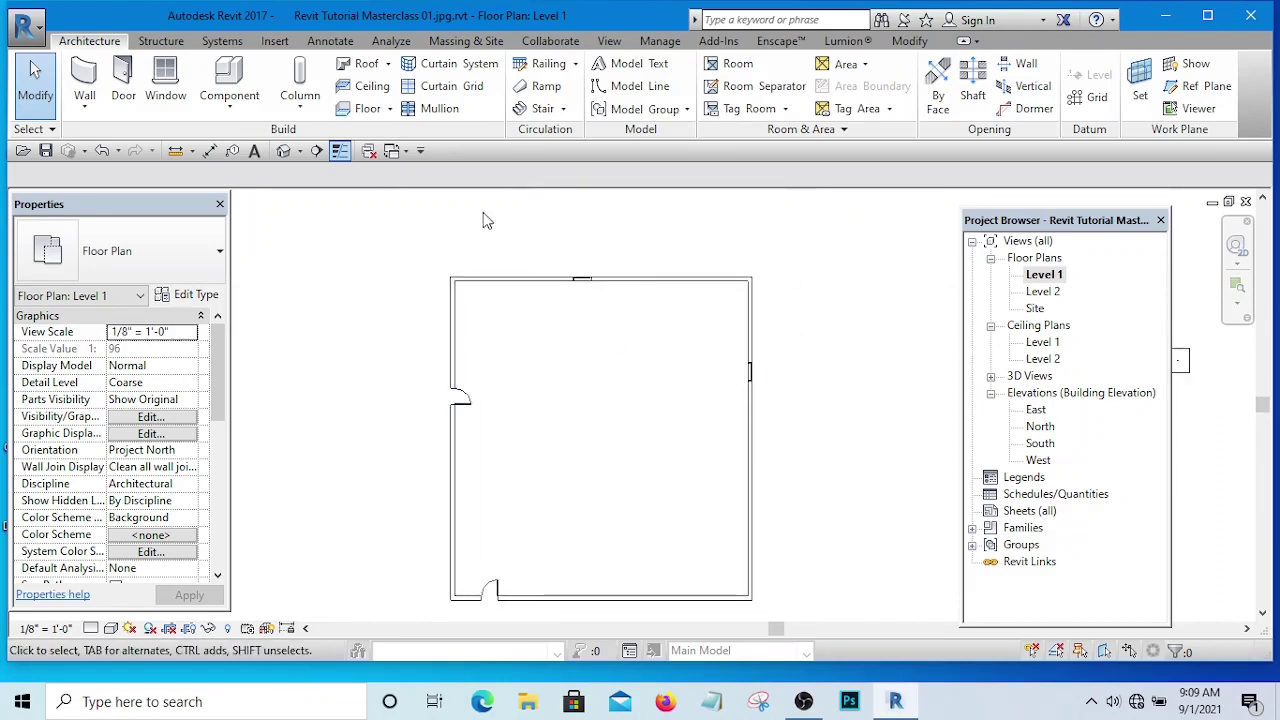
- Orbit and zoom the 3D view around the doors and windows, then tile it beside the Level 1 plan with WT
{"action": "left_click", "coordinate": [284, 151]}
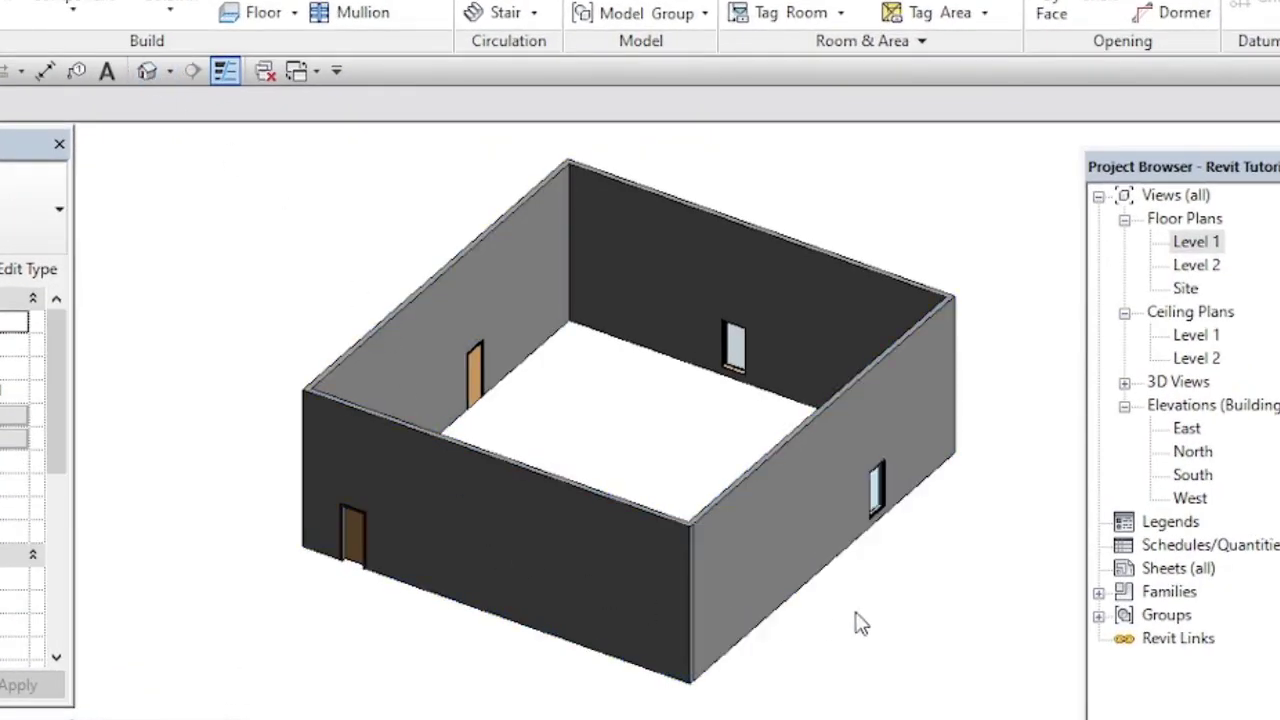
{"action": "middle_click_drag", "start_coordinate": [858, 627], "coordinate": [1080, 491], "text": "shift"}
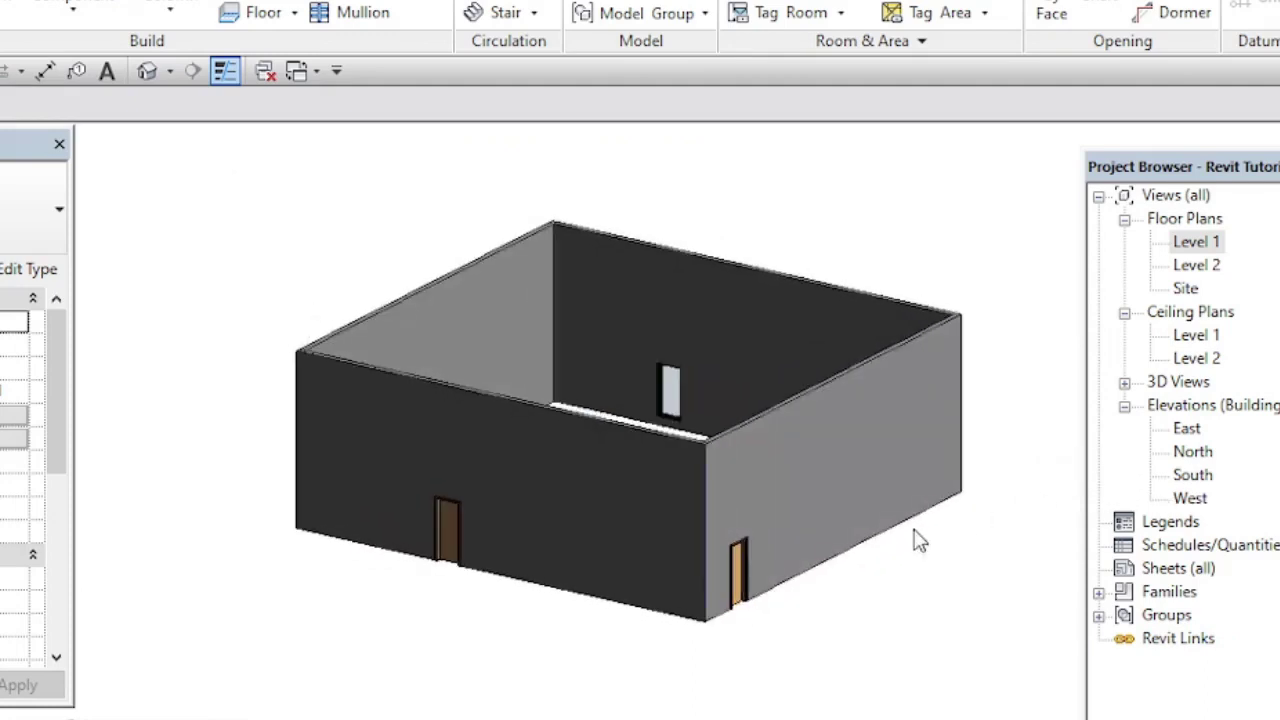
{"action": "scroll", "coordinate": [752, 610], "scroll_direction": "up", "scroll_amount": 2}
{"action": "scroll", "coordinate": [752, 610], "scroll_direction": "up", "scroll_amount": 6}
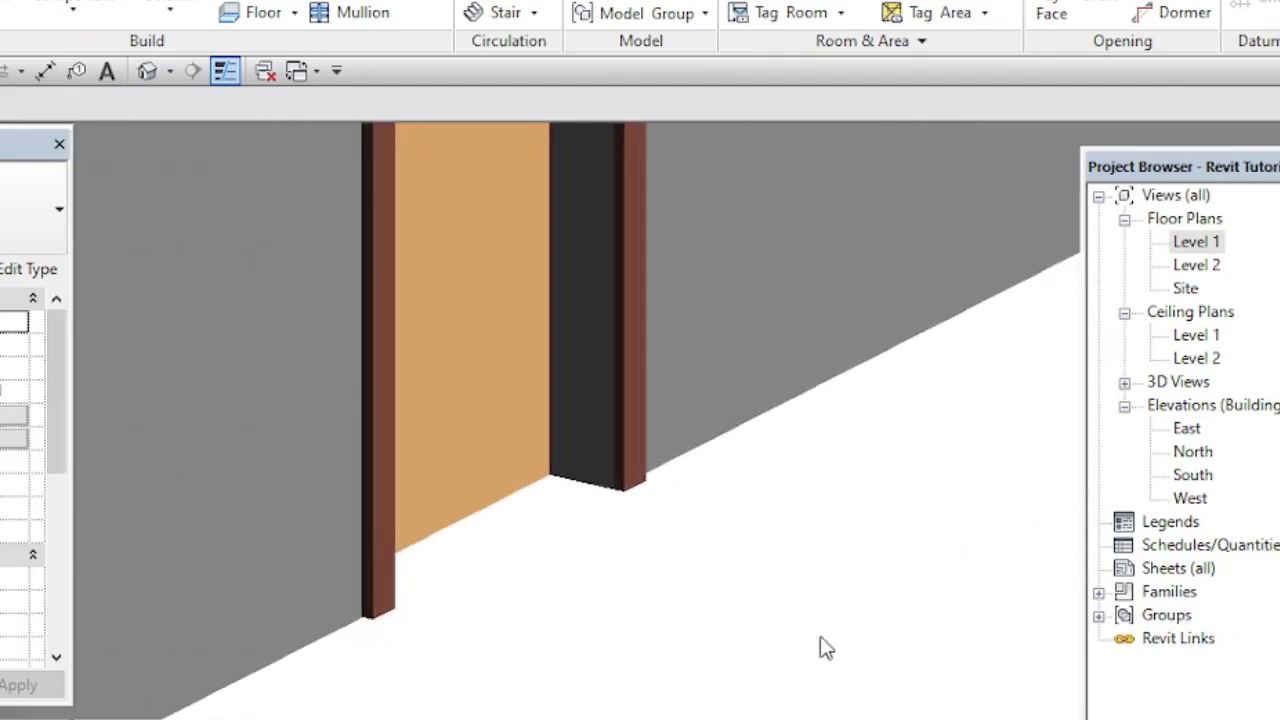
{"action": "middle_click_drag", "start_coordinate": [817, 617], "coordinate": [751, 614], "text": "shift"}
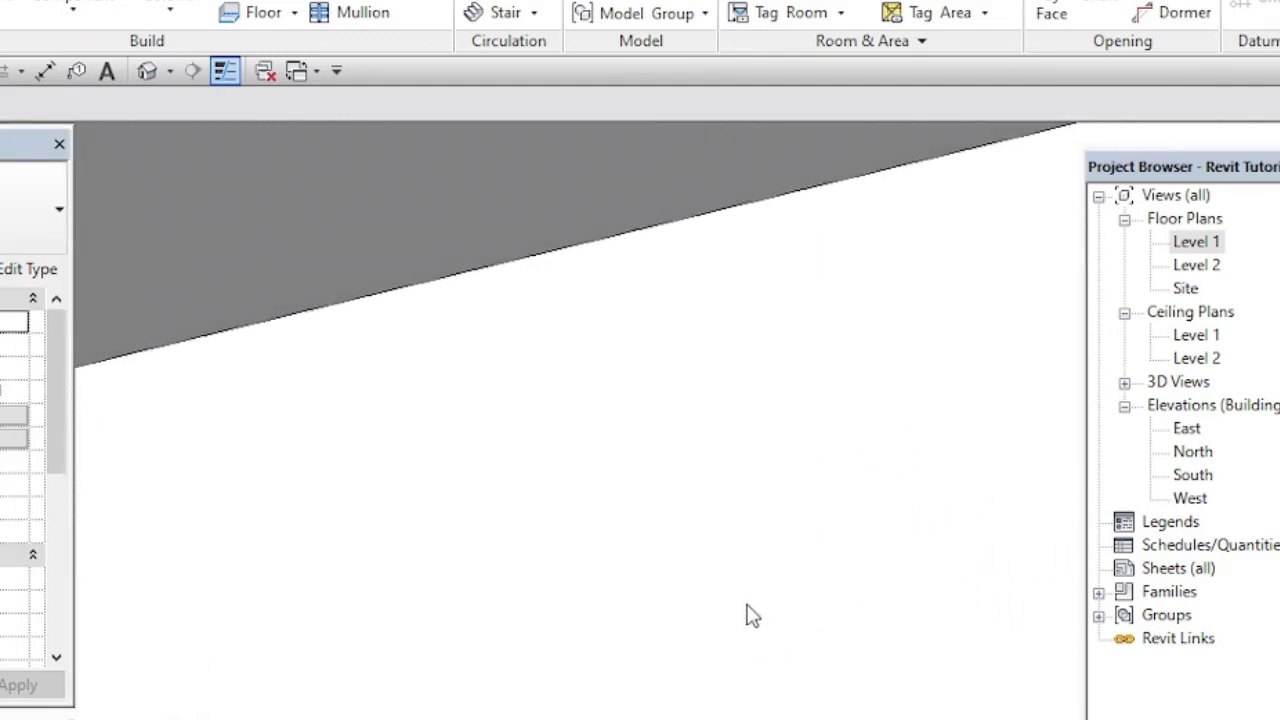
{"action": "scroll", "coordinate": [756, 617], "scroll_direction": "down", "scroll_amount": 4}
{"action": "scroll", "coordinate": [757, 605], "scroll_direction": "down", "scroll_amount": 5}
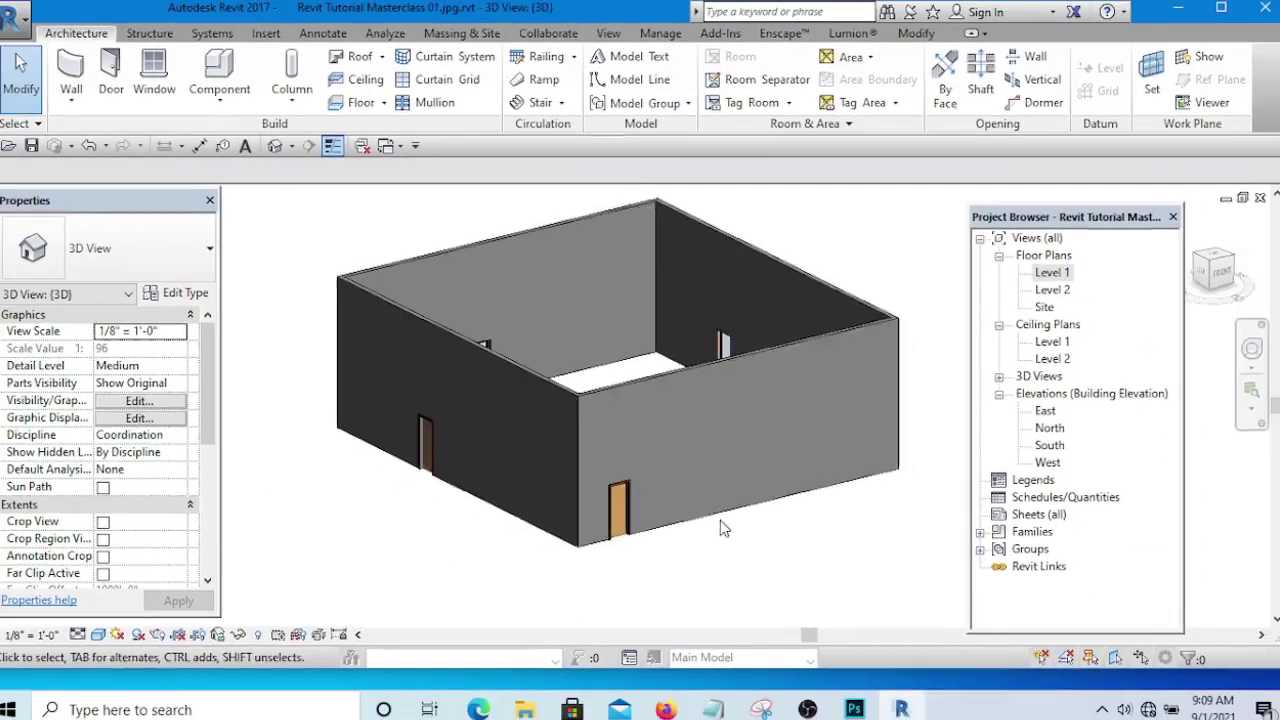
{"action": "key", "text": "w"}
{"action": "key", "text": "t"}
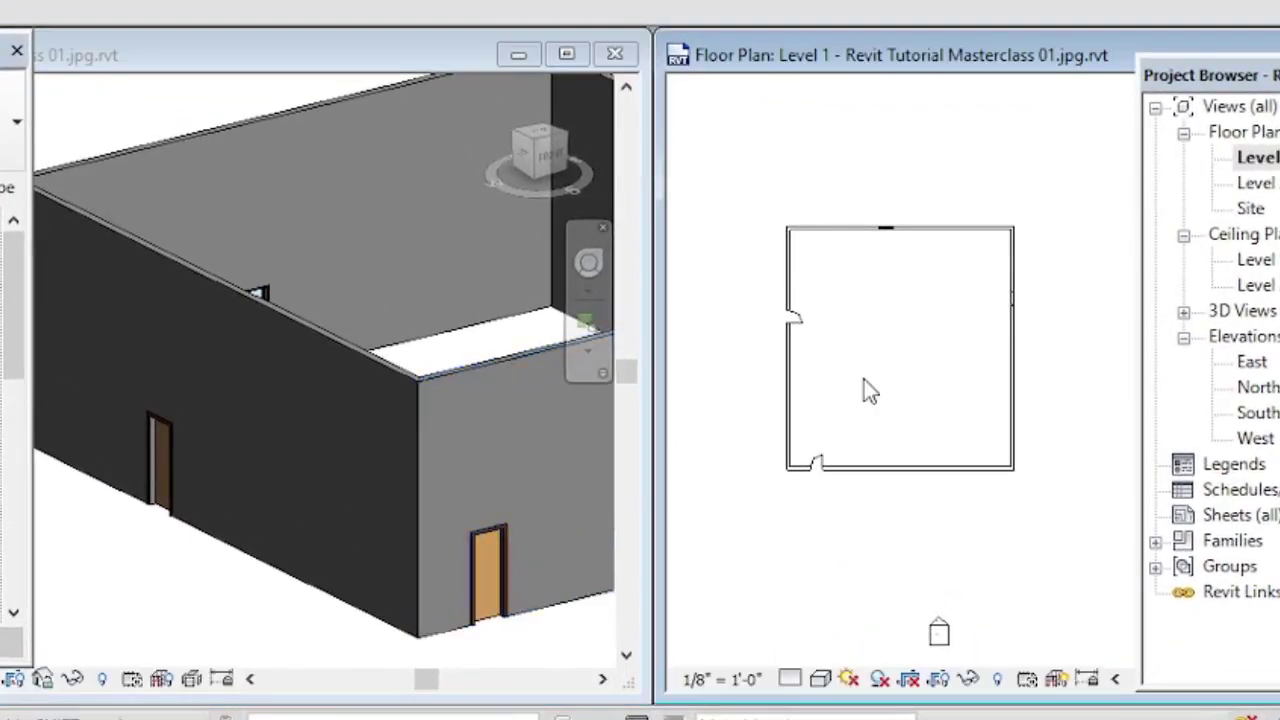
- Slide the bottom-wall door right, then back to 8'-0" from the room's left corner
{"action": "left_click", "coordinate": [839, 399]}
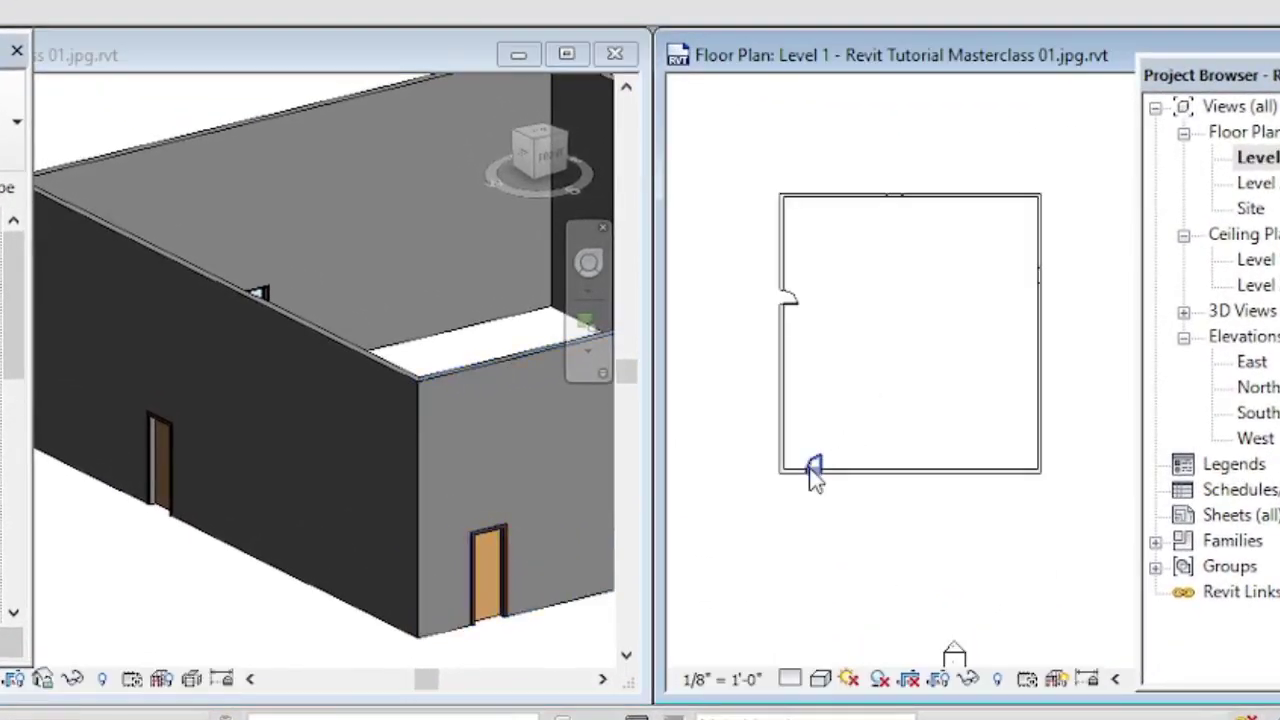
{"action": "left_click_drag", "start_coordinate": [814, 466], "coordinate": [935, 486]}
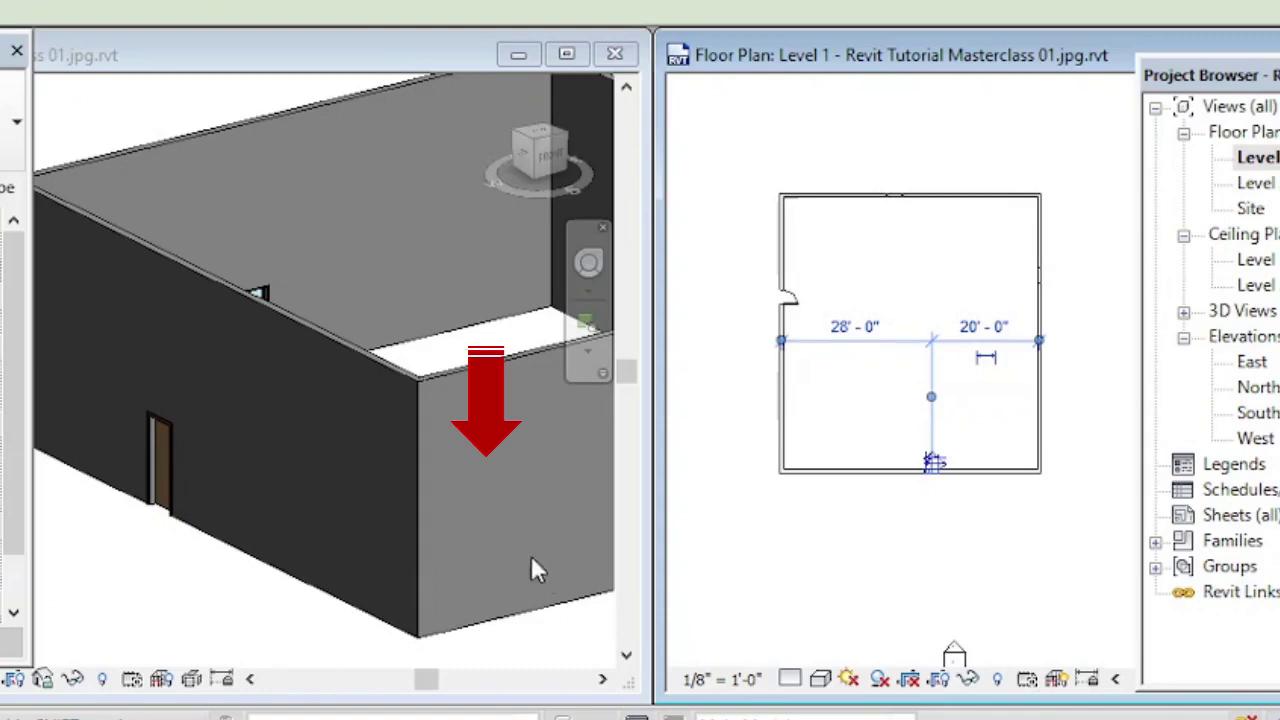
{"action": "left_click", "coordinate": [817, 297]}
{"action": "left_click_drag", "start_coordinate": [938, 477], "coordinate": [828, 478]}
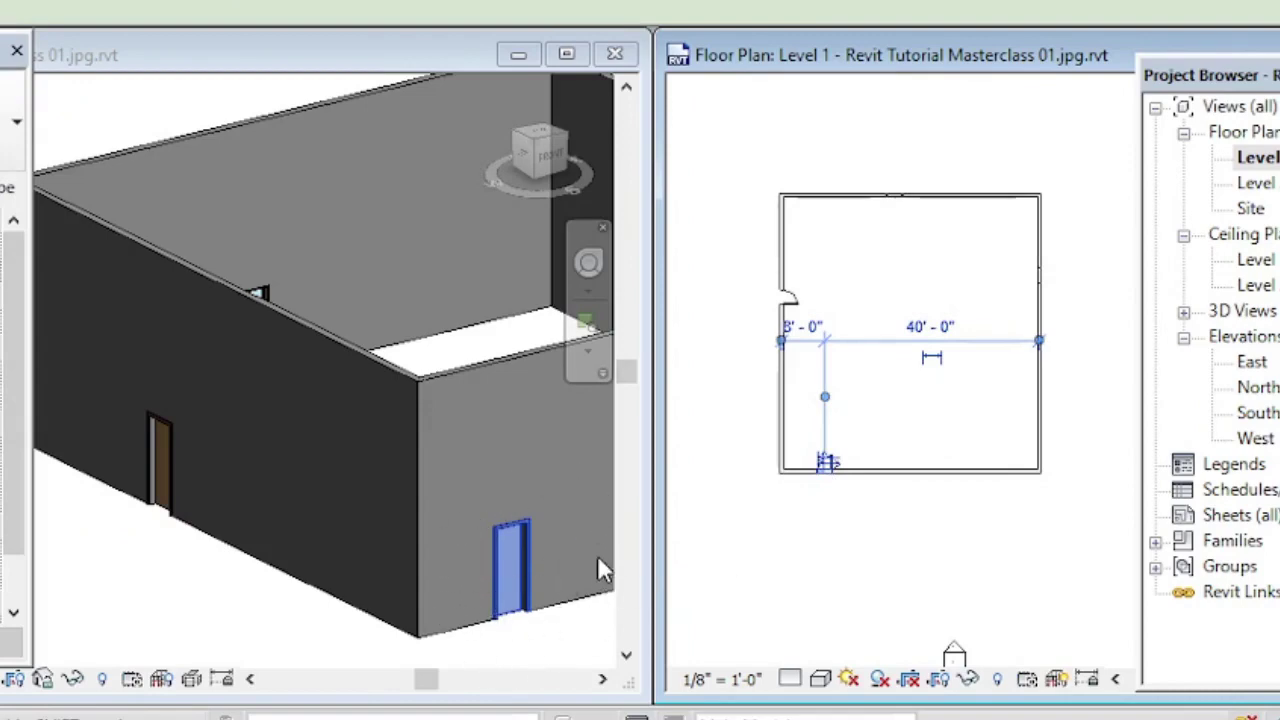
{"action": "left_click", "coordinate": [885, 514]}
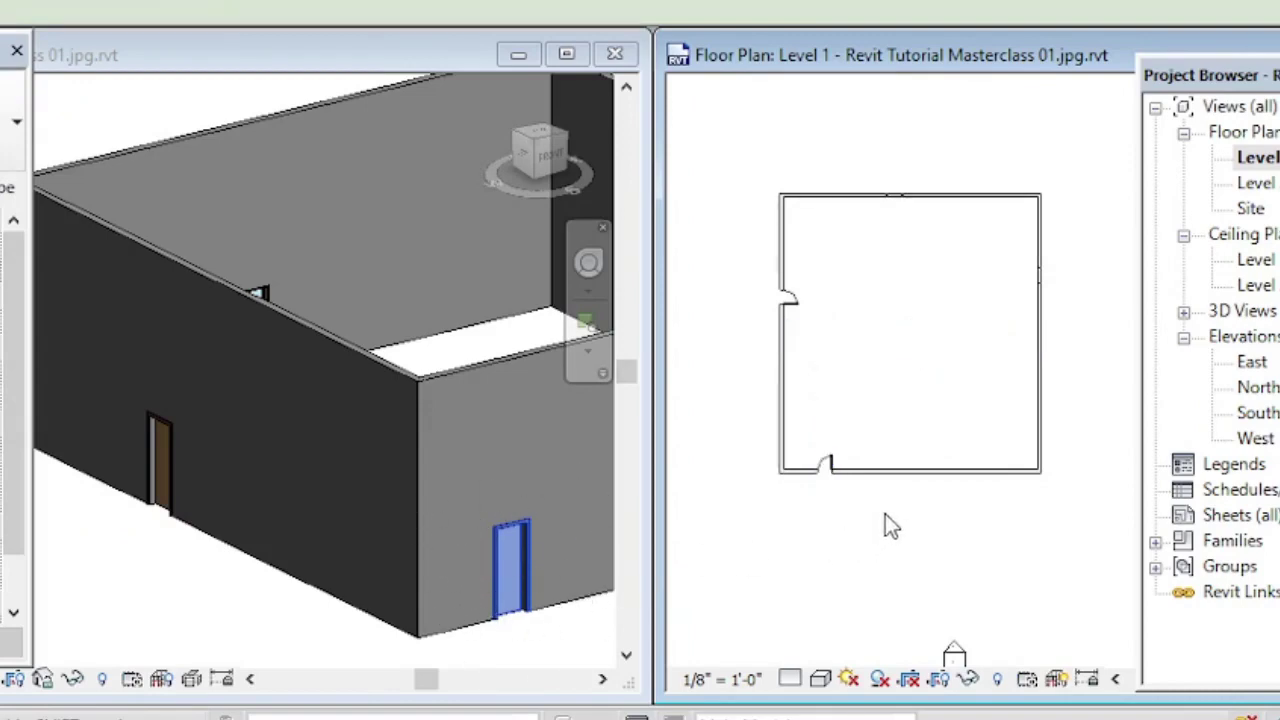
{"action": "scroll", "coordinate": [843, 476], "scroll_direction": "up", "scroll_amount": 5}
{"action": "scroll", "coordinate": [838, 474], "scroll_direction": "up", "scroll_amount": 1}
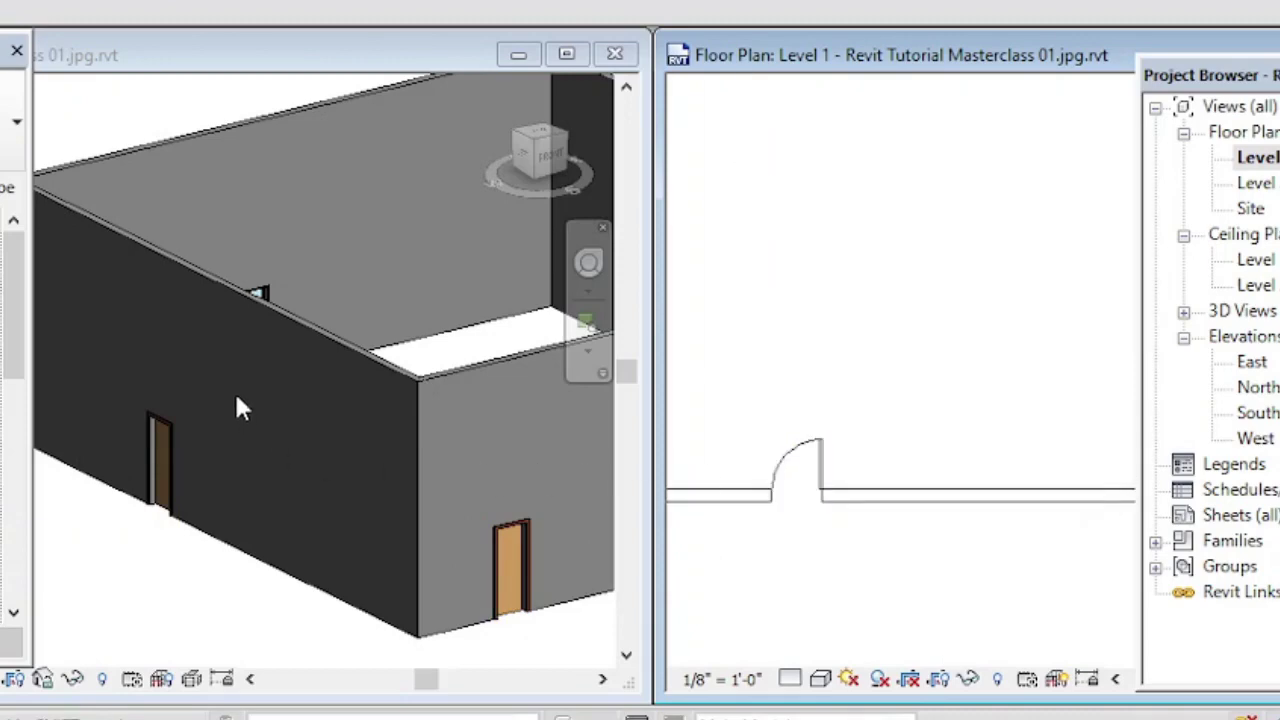
- Delete the front-right door in 3D, undo it, then delete that door from the floor plan instead
{"action": "scroll", "coordinate": [398, 566], "scroll_direction": "down", "scroll_amount": 3}
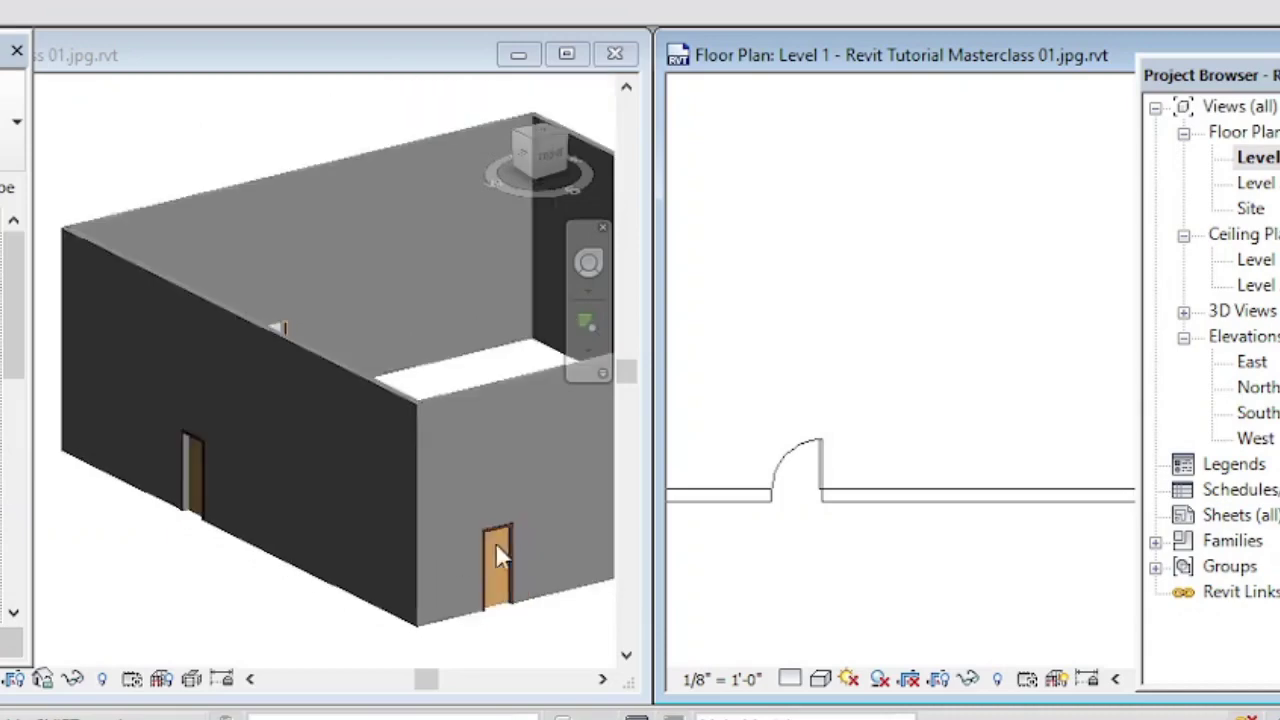
{"action": "scroll", "coordinate": [471, 591], "scroll_direction": "up", "scroll_amount": 3}
{"action": "left_click", "coordinate": [544, 618]}
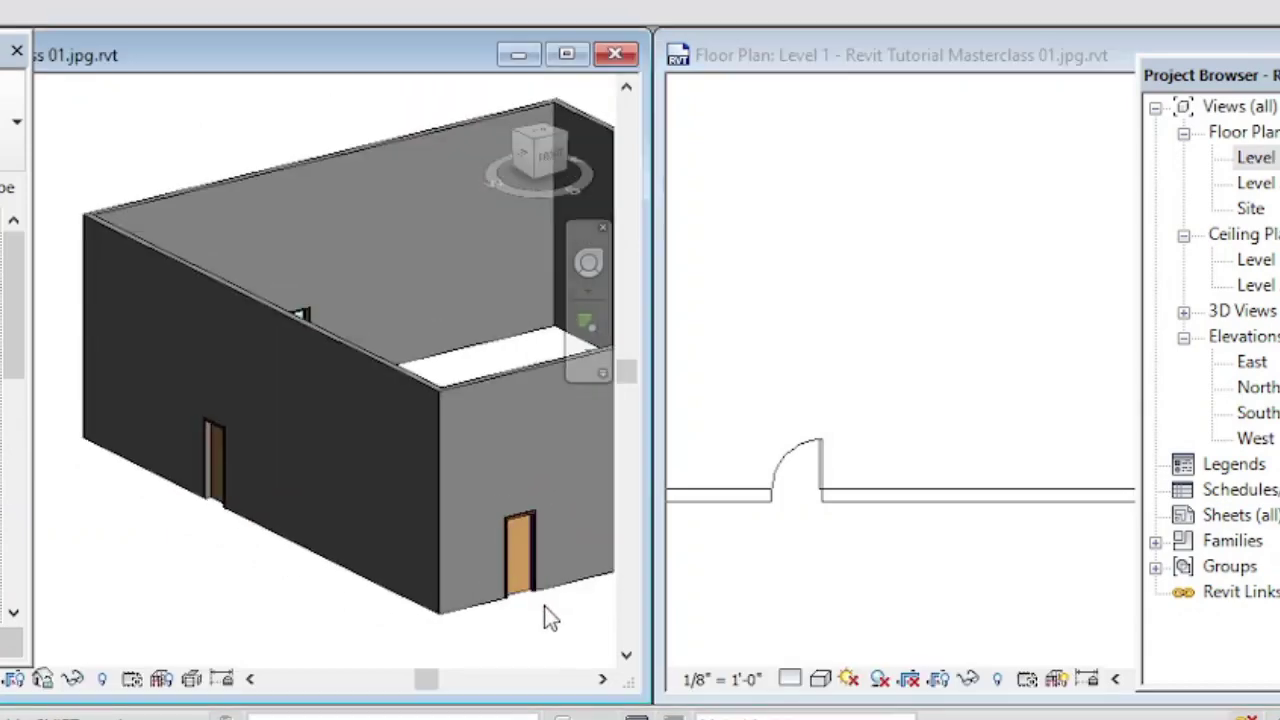
{"action": "left_click", "coordinate": [518, 552]}
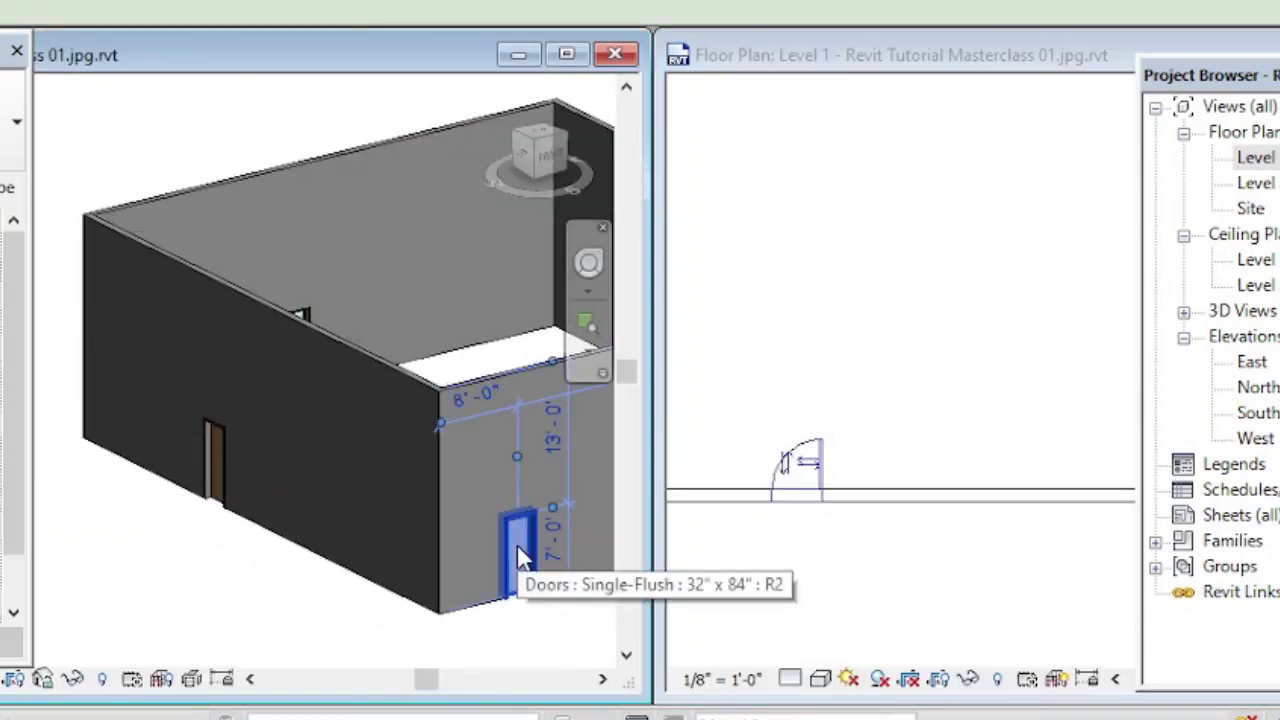
{"action": "key", "text": "Delete"}
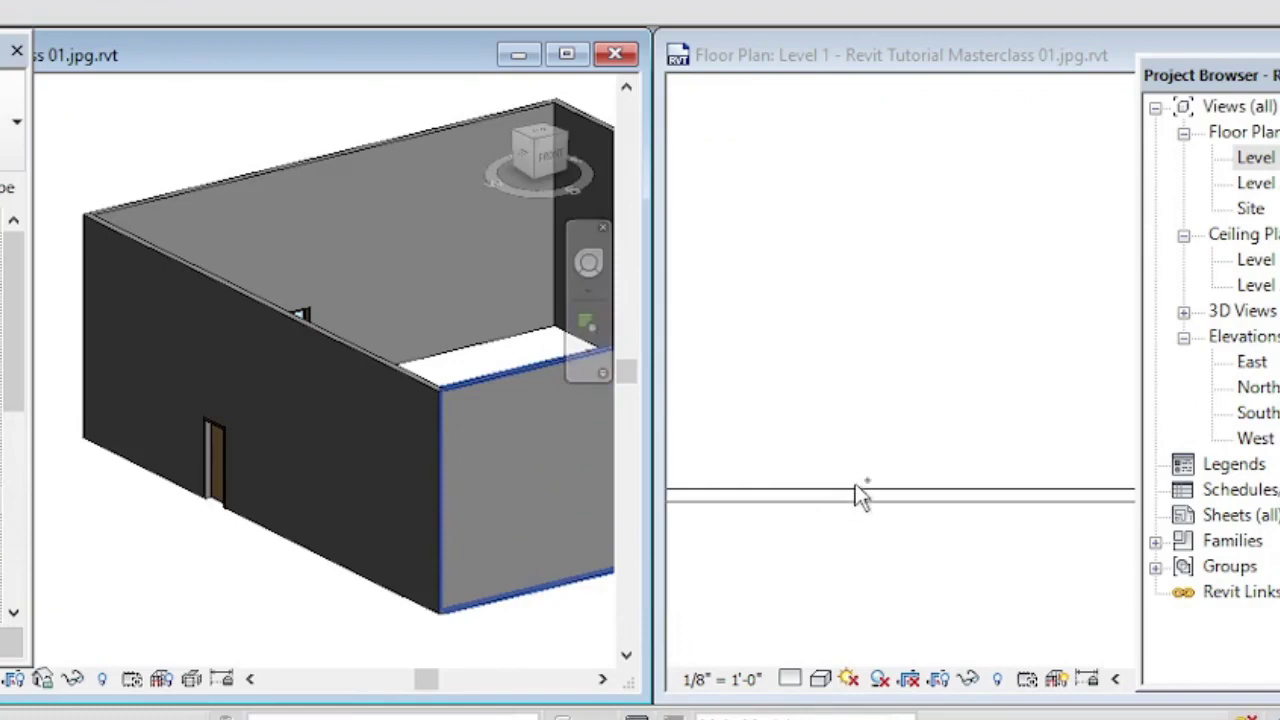
{"action": "key", "text": "ctrl+z"}
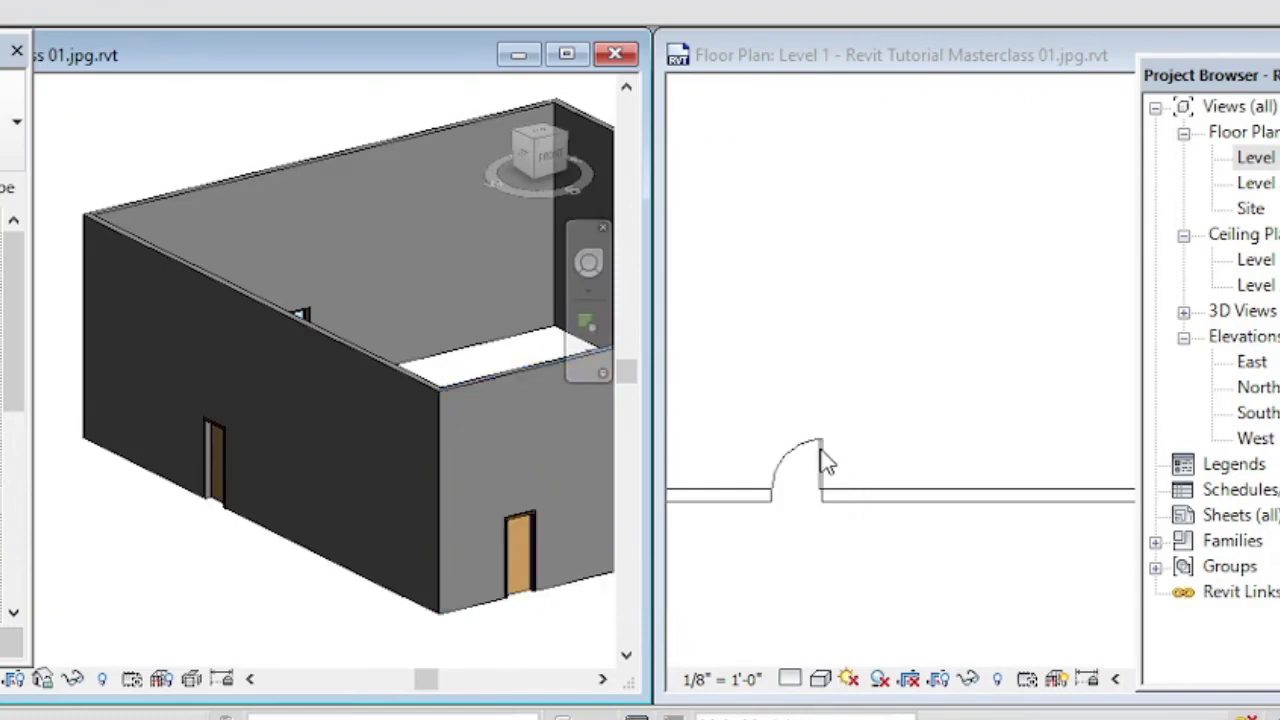
{"action": "left_click", "coordinate": [821, 452]}
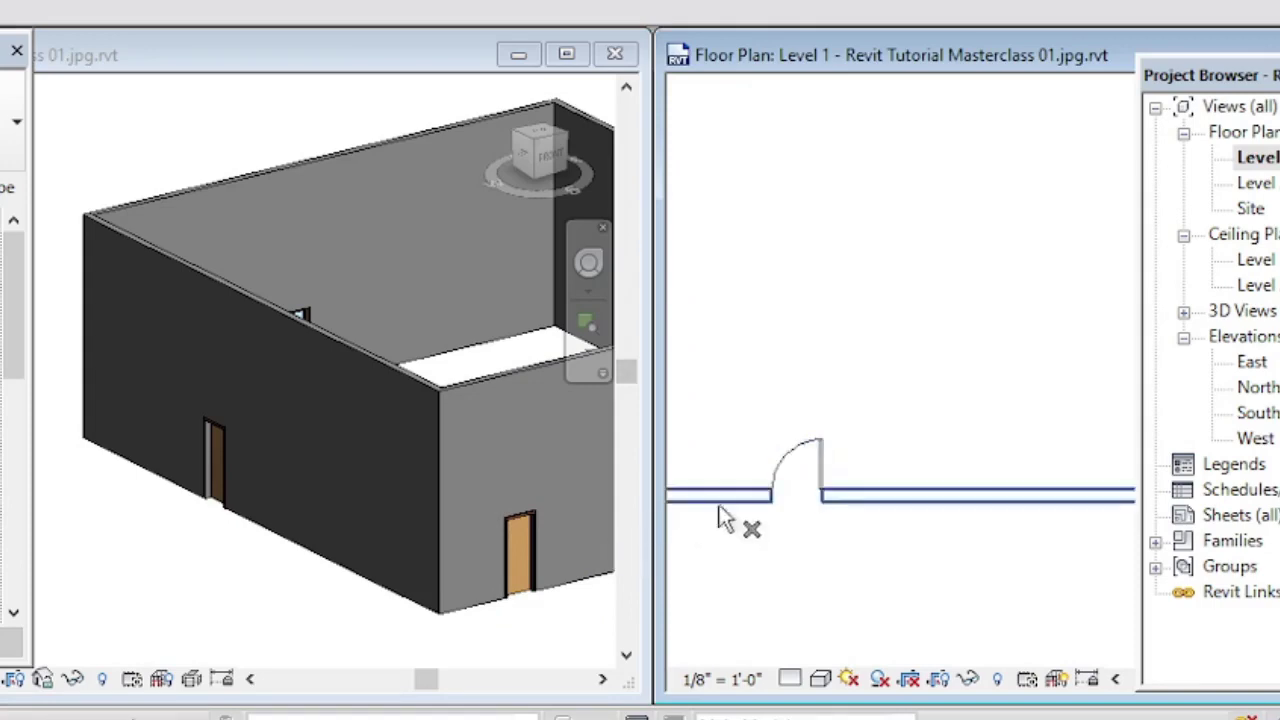
{"action": "left_click", "coordinate": [800, 478]}
{"action": "key", "text": "Delete"}
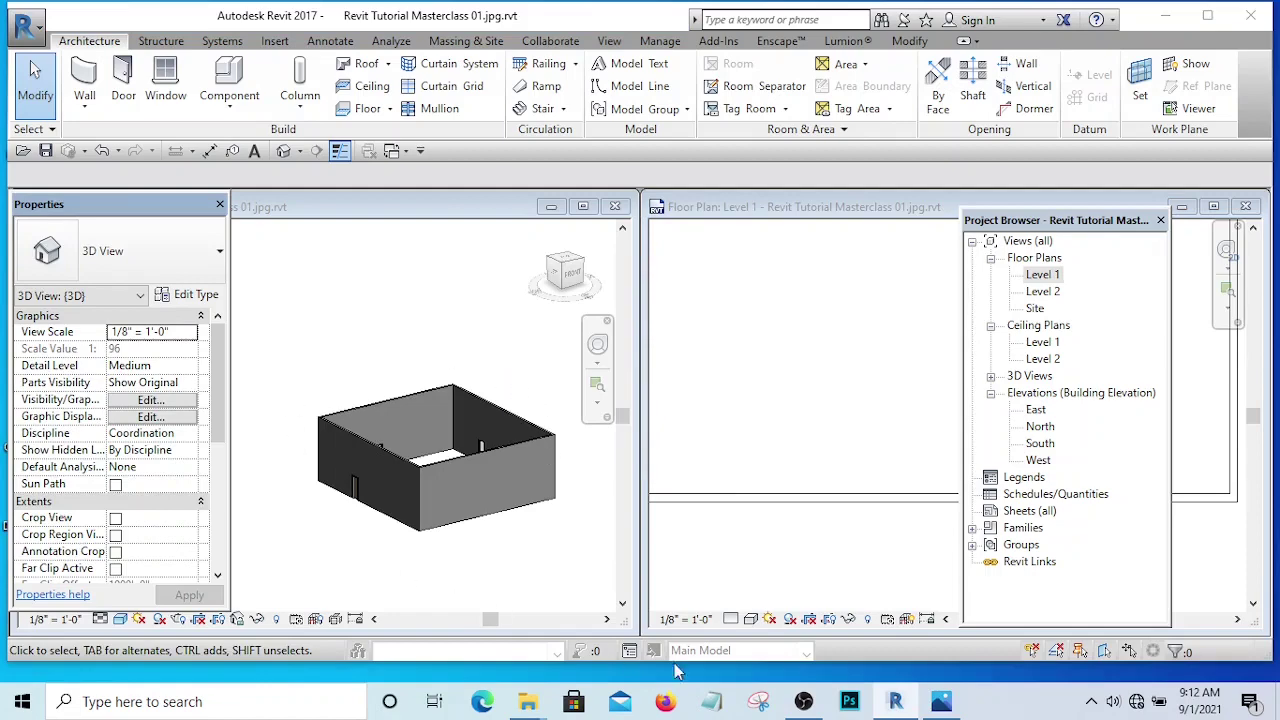
{"action": "left_click", "coordinate": [941, 703]}
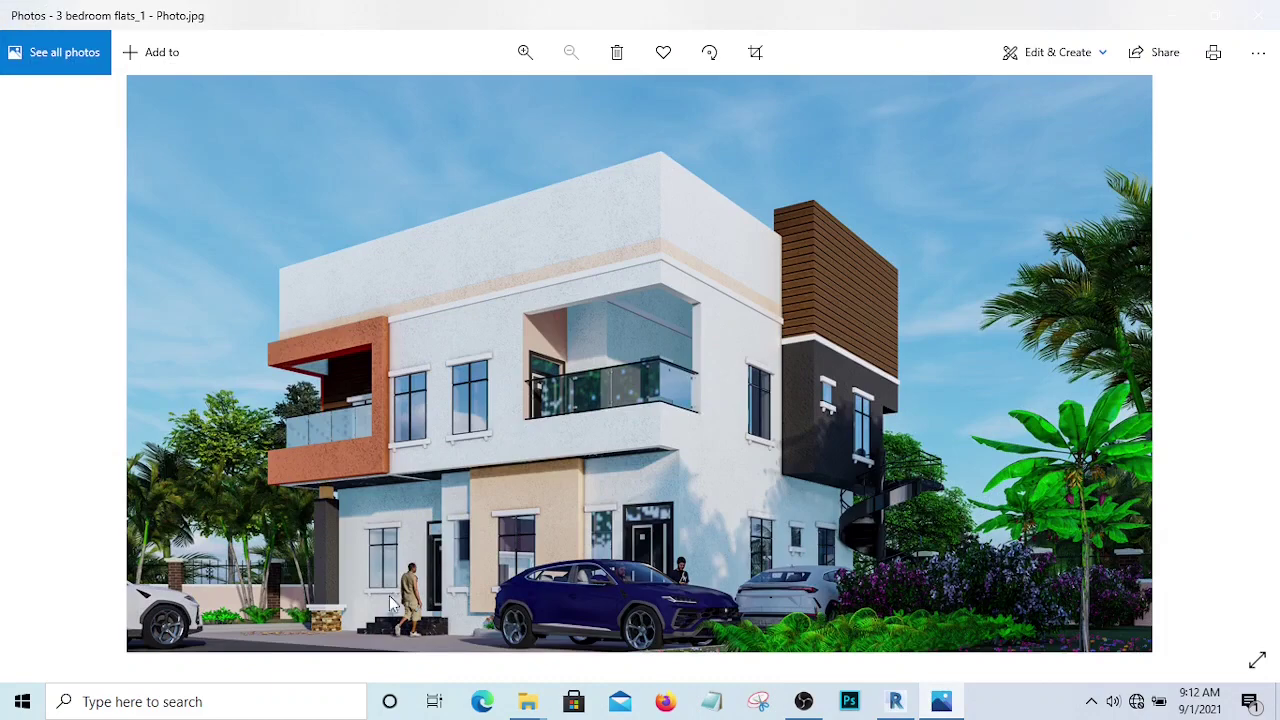
{"action": "key", "text": "alt+Tab"}
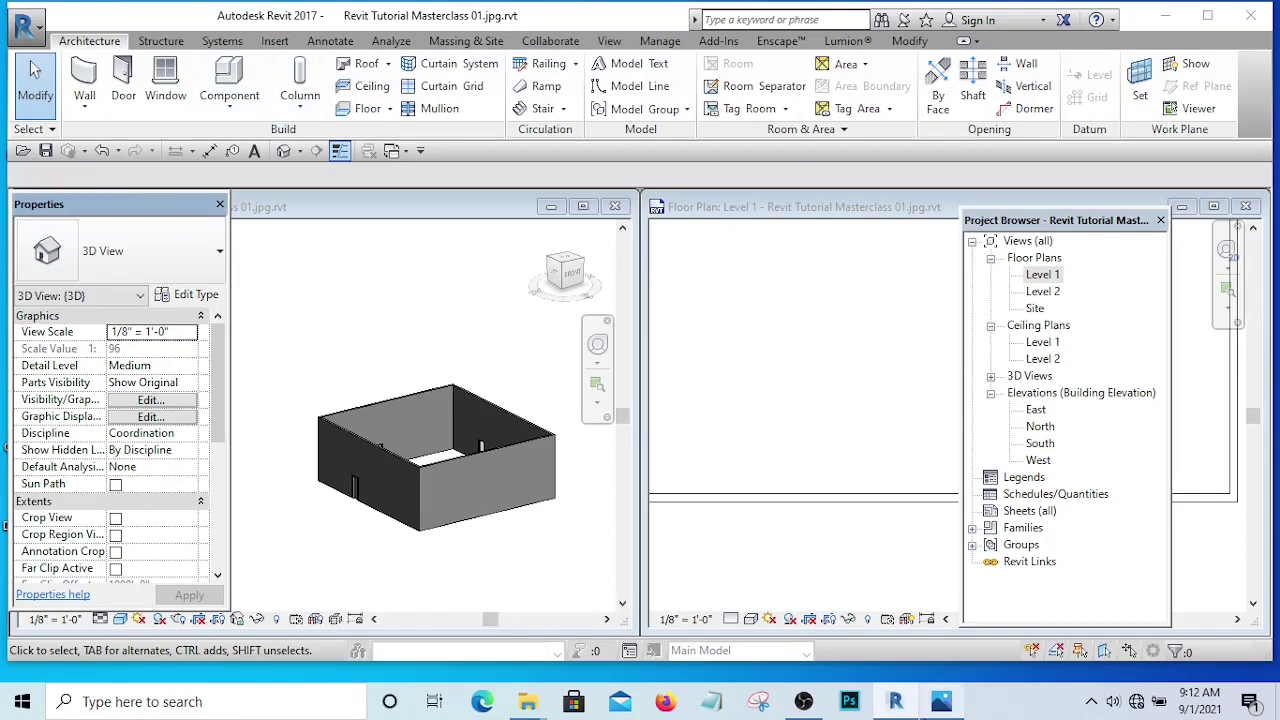
- Briefly view the house rendering photo, then return to Revit and zoom the view in and out
{"action": "left_click", "coordinate": [940, 701]}
{"action": "left_click", "coordinate": [940, 701]}
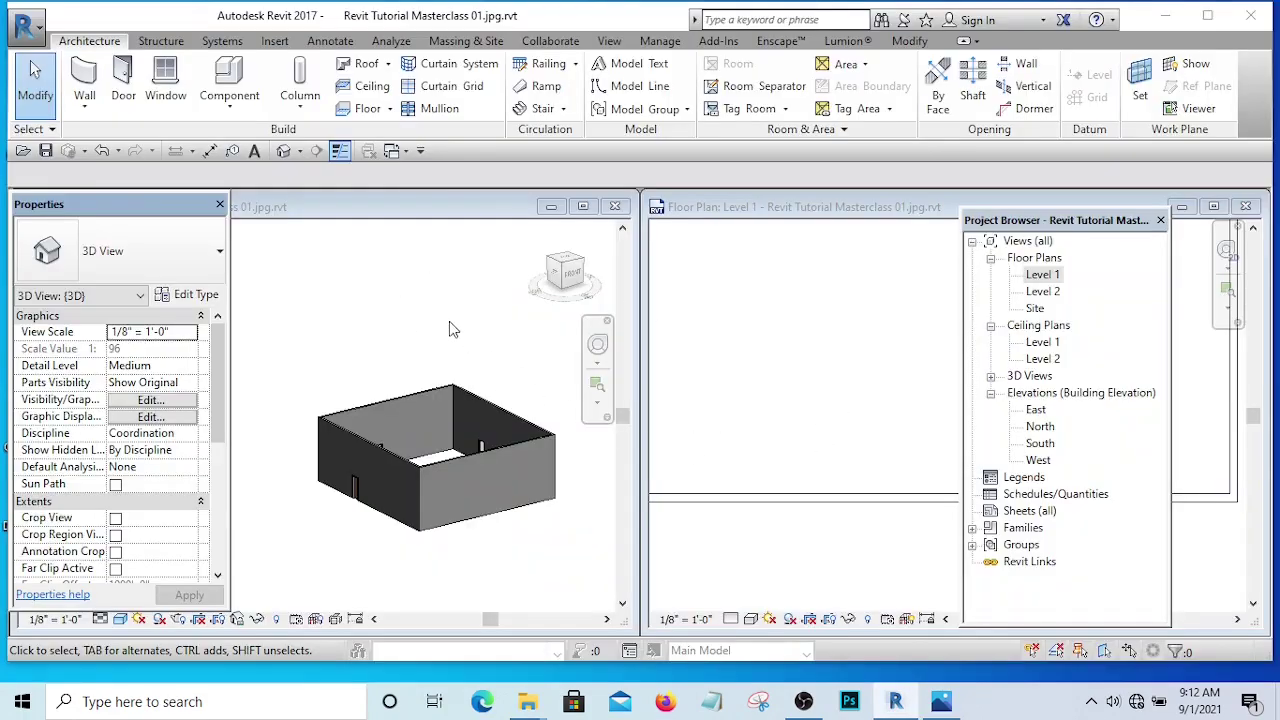
{"action": "scroll", "coordinate": [455, 345], "scroll_direction": "down", "scroll_amount": 3}
{"action": "scroll", "coordinate": [445, 405], "scroll_direction": "up", "scroll_amount": 4}
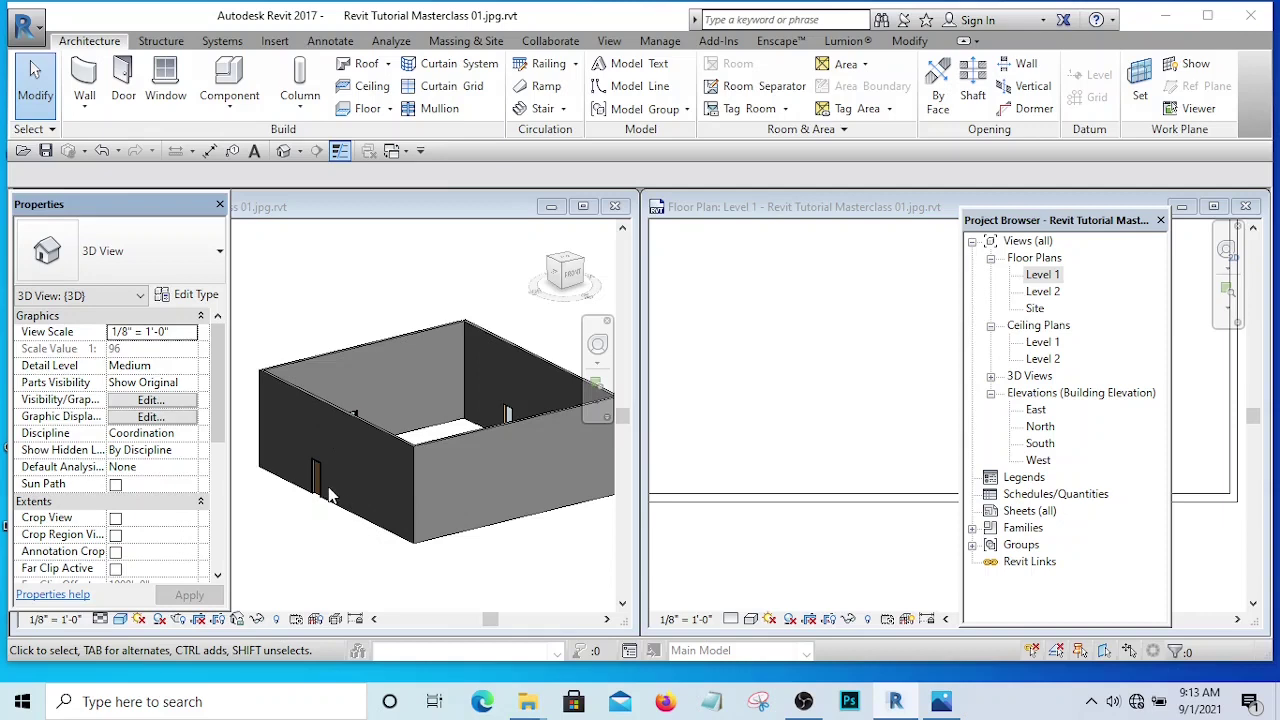
{"action": "scroll", "coordinate": [322, 485], "scroll_direction": "up", "scroll_amount": 8}
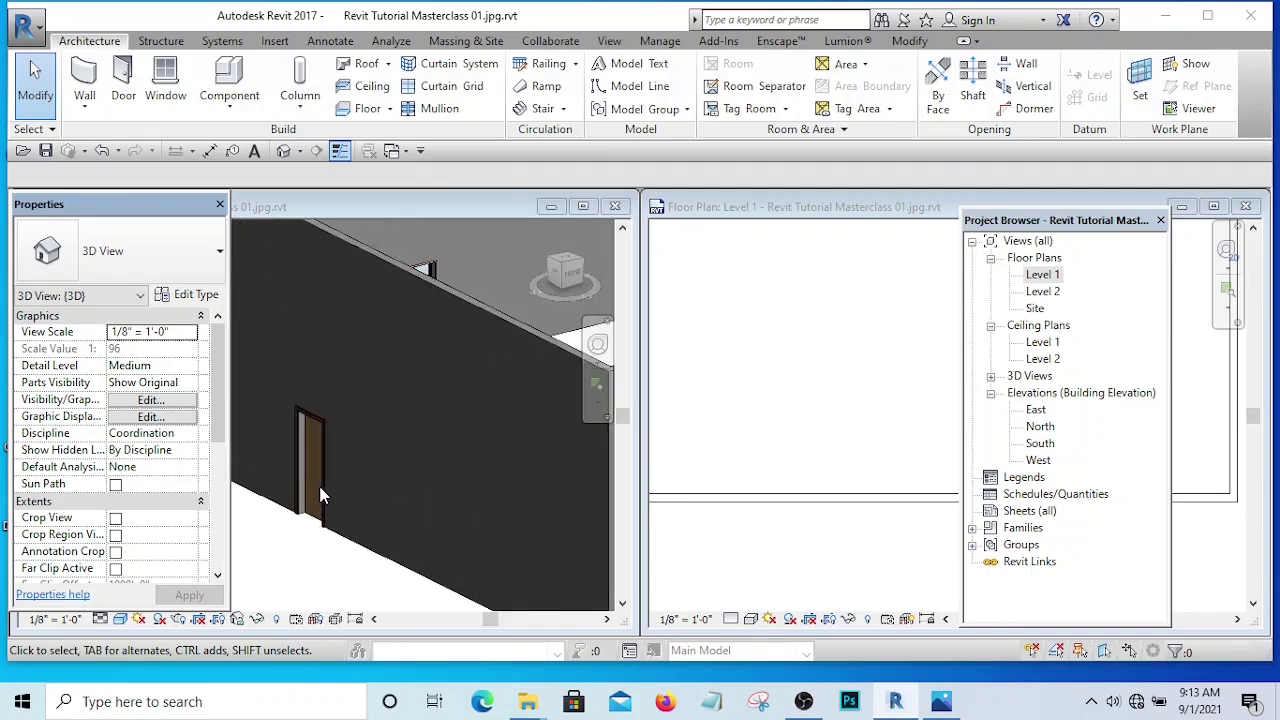
{"action": "scroll", "coordinate": [322, 498], "scroll_direction": "down", "scroll_amount": 8}
{"action": "scroll", "coordinate": [333, 507], "scroll_direction": "up", "scroll_amount": 2}
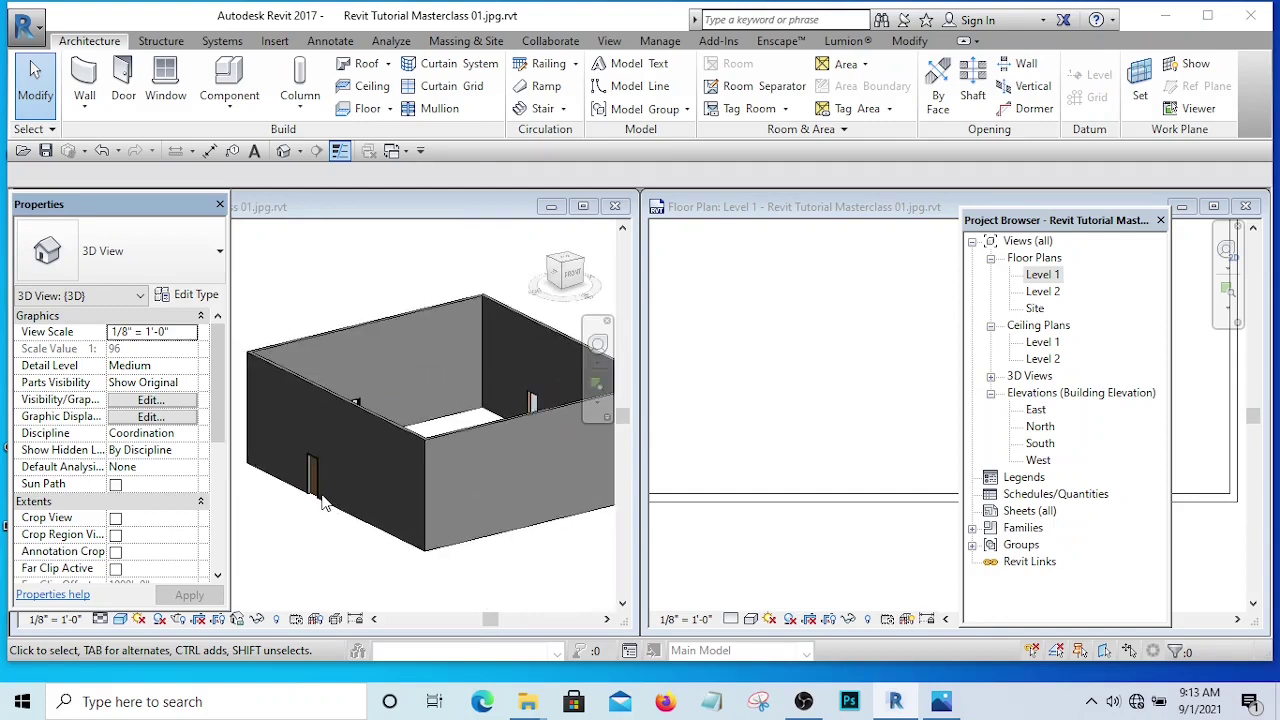
- From the Level 1 floor plan, zoom all views to fit the whole model with ZA
{"action": "left_click", "coordinate": [822, 432]}
{"action": "key", "text": "z"}
{"action": "key", "text": "a"}
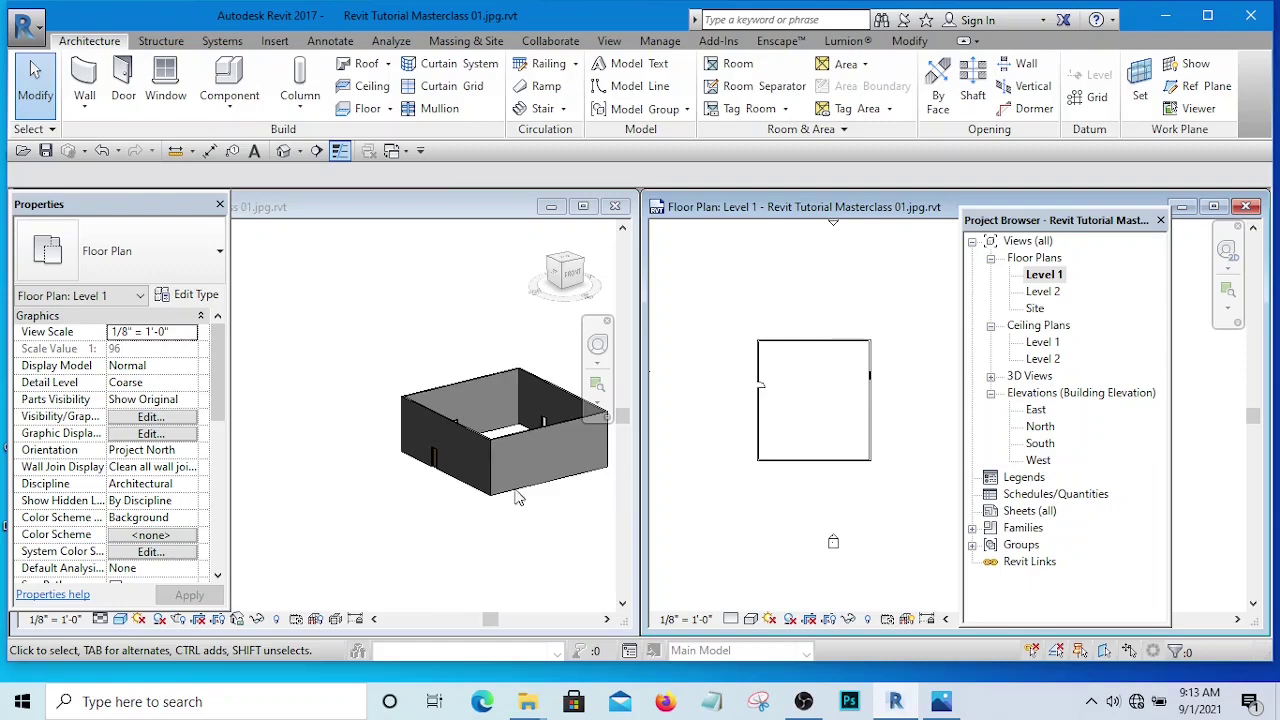
- Pan the 3D view slightly so the walled model sits well in the window
{"action": "left_click", "coordinate": [486, 534]}
{"action": "middle_click_drag", "start_coordinate": [591, 510], "coordinate": [578, 517]}
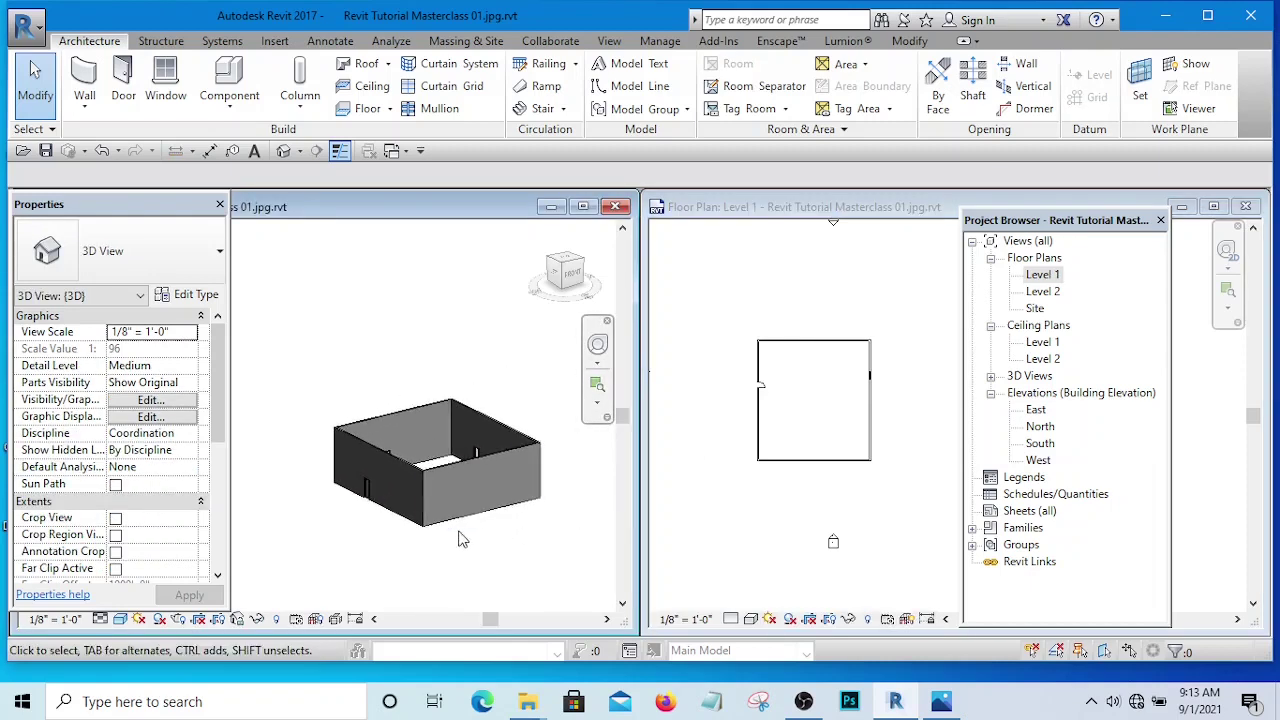
{"action": "scroll", "coordinate": [466, 517], "scroll_direction": "up", "scroll_amount": 5}
{"action": "scroll", "coordinate": [484, 513], "scroll_direction": "down", "scroll_amount": 2}
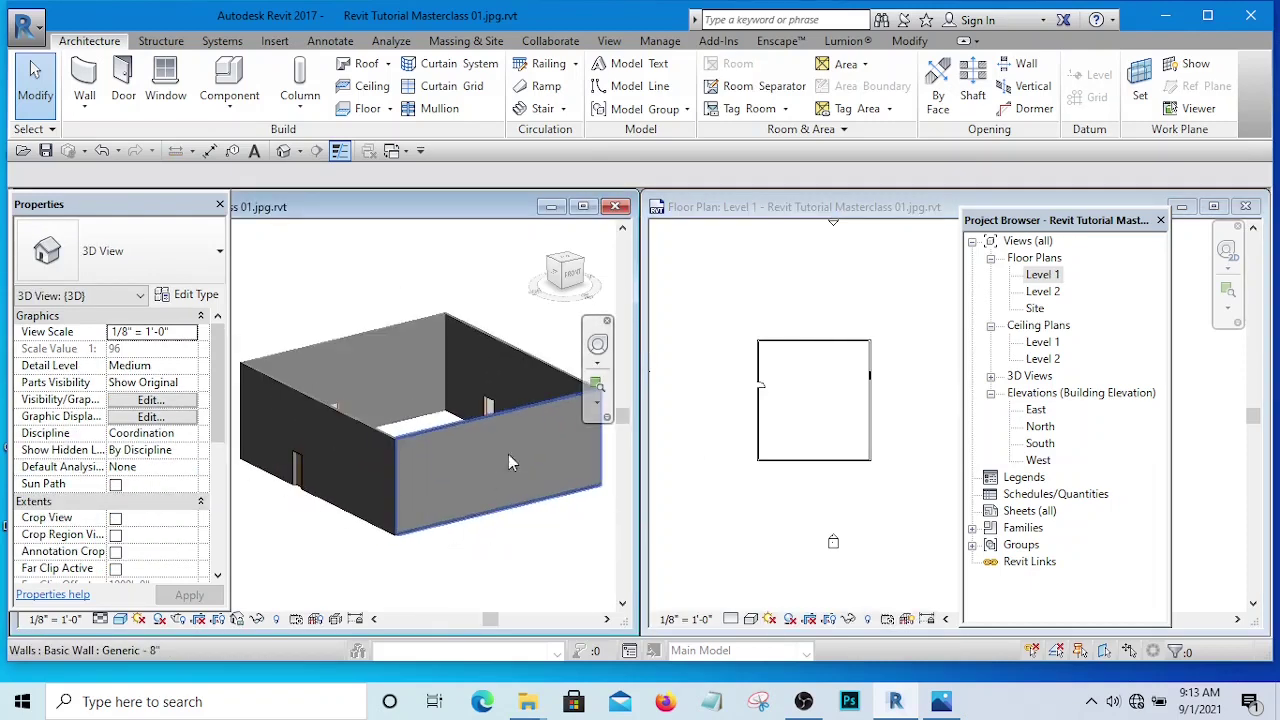